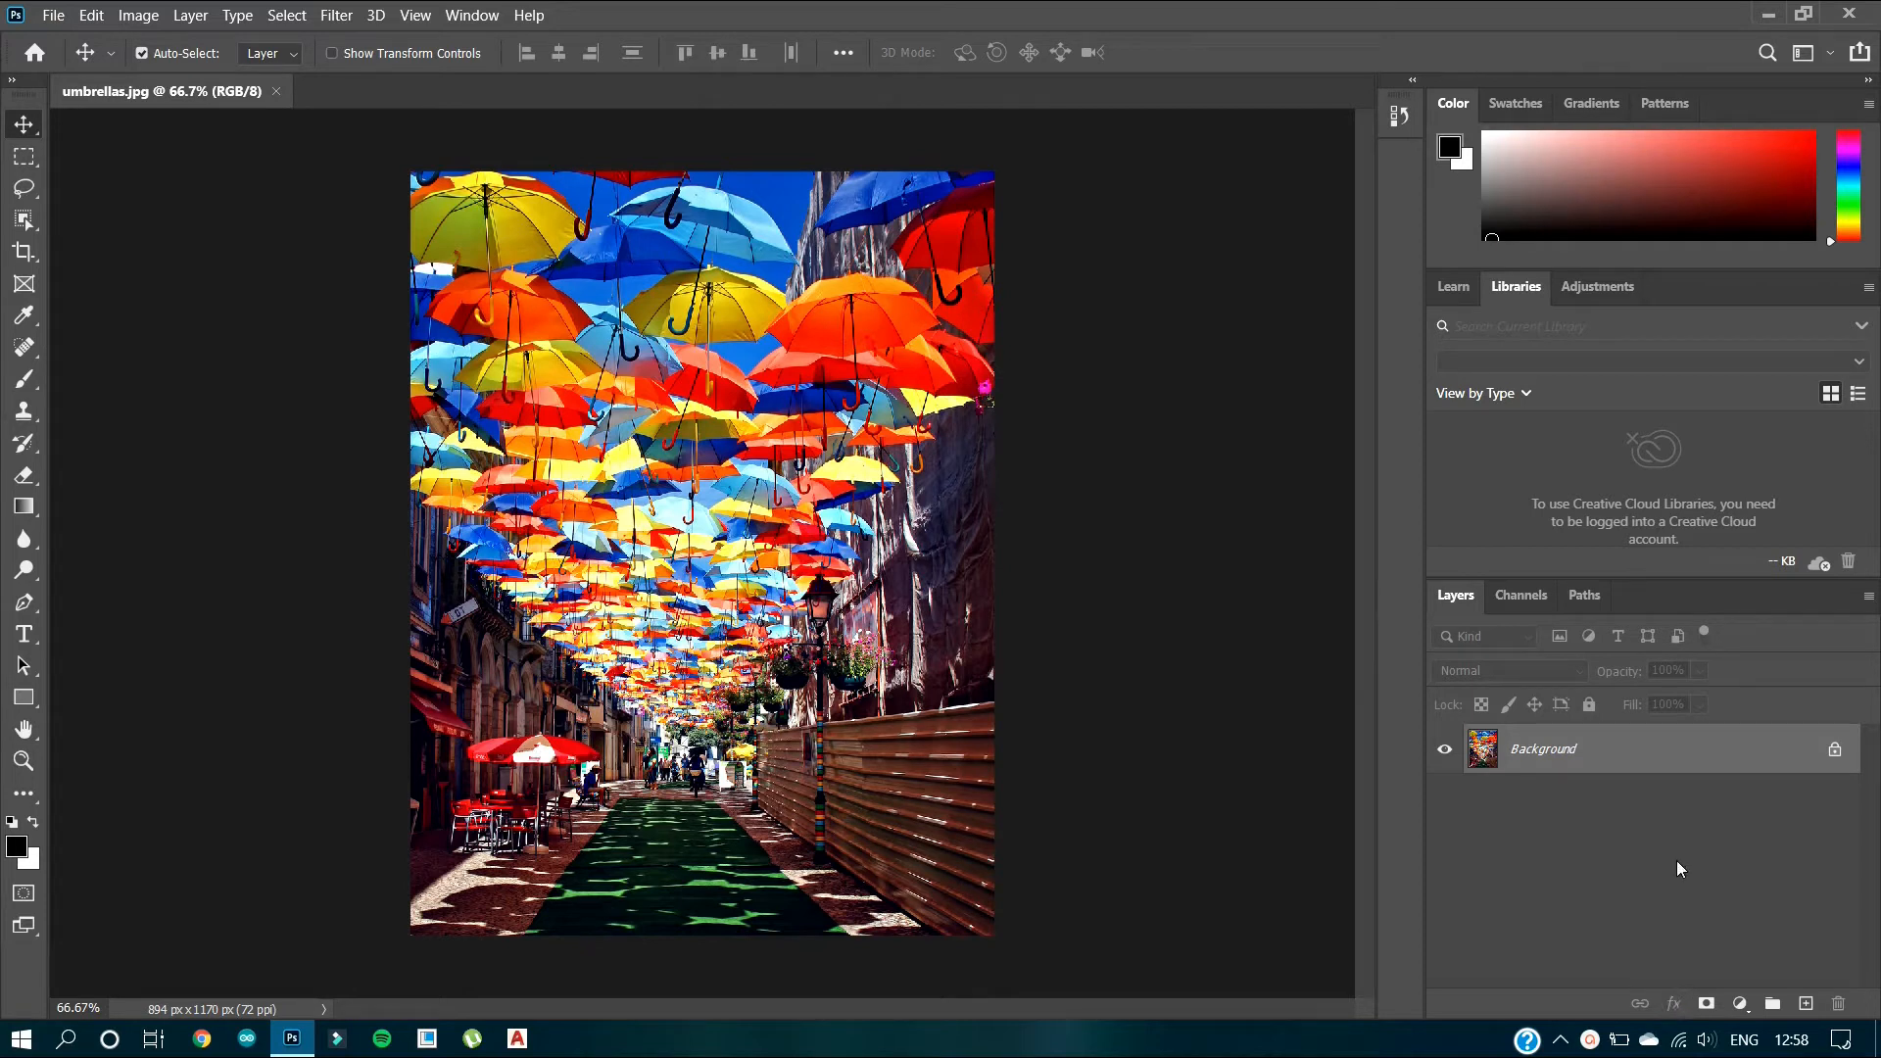
Step: Convert the locked Background into an editable layer named "umbrellas"
{"action": "double_click", "coordinate": [1546, 749]}
{"action": "key", "text": "BackSpace"}
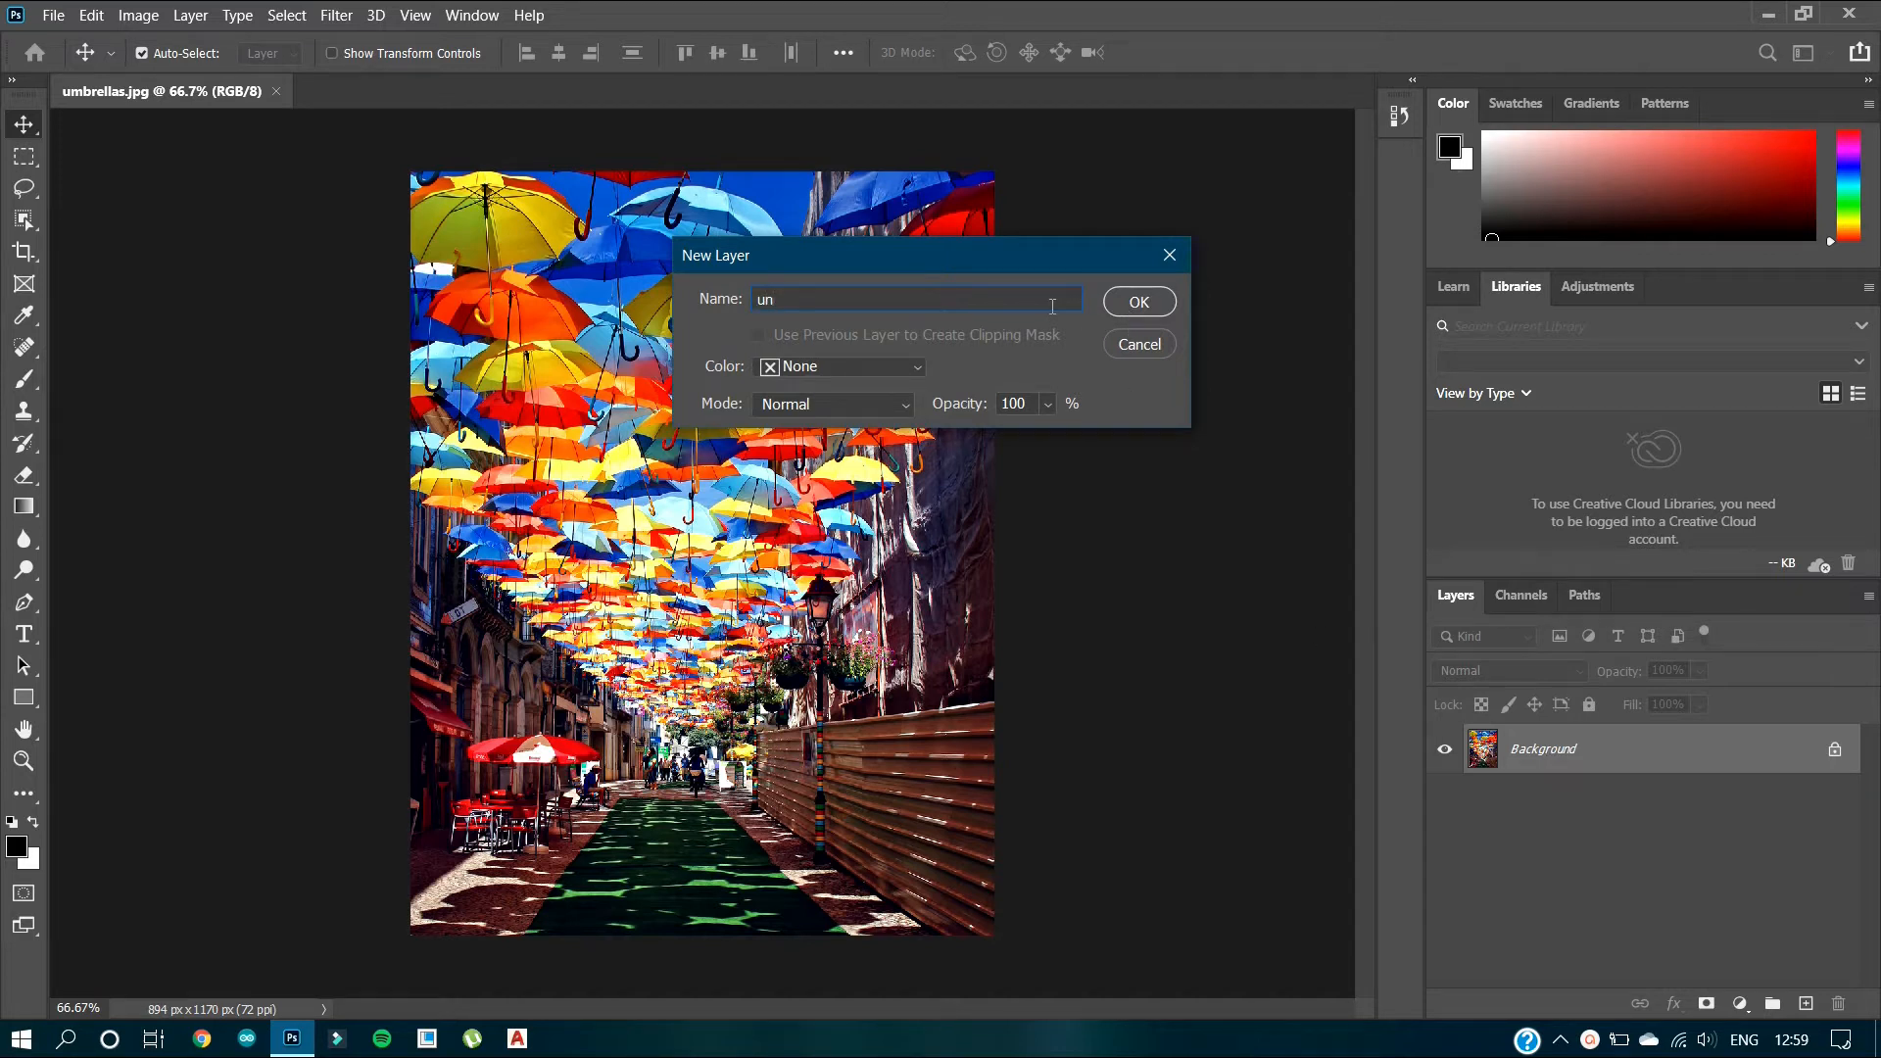
{"action": "type", "text": "umbrellas"}
{"action": "key", "text": "Return"}
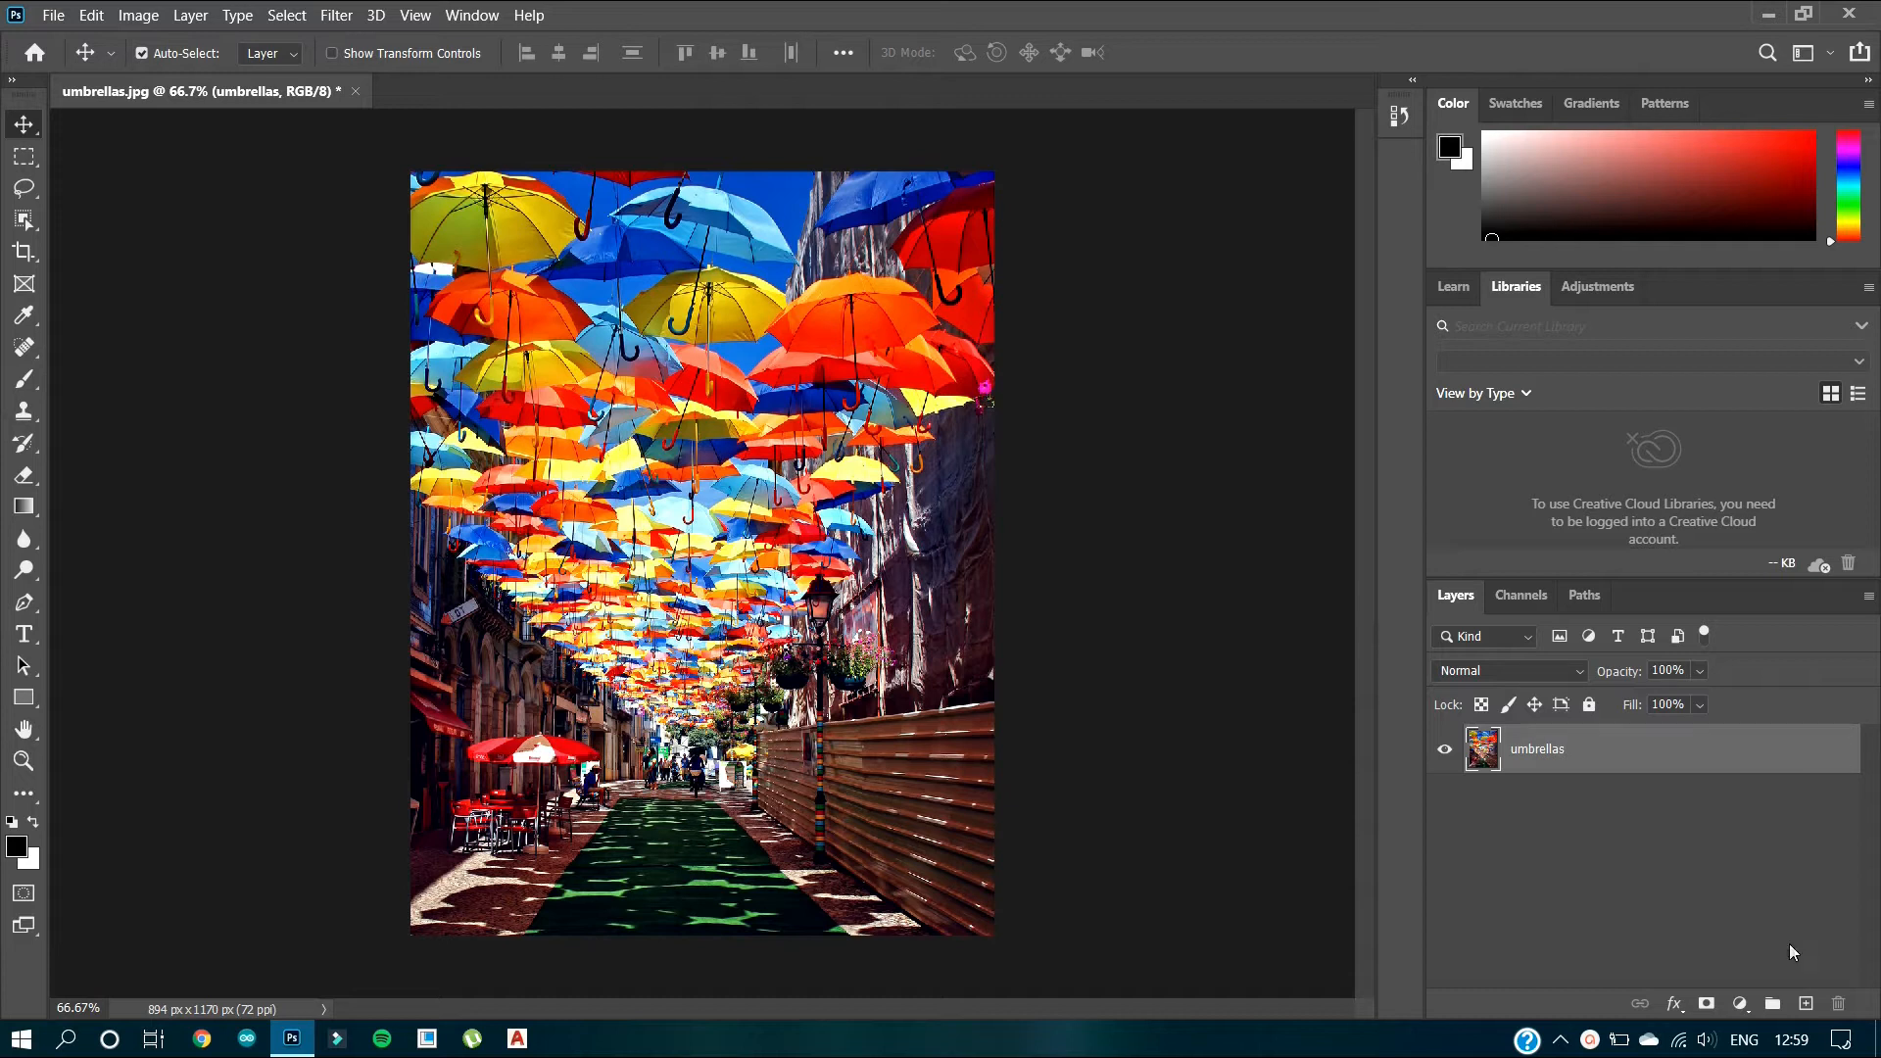
Step: Add a Gradient Overlay to the umbrellas layer and set the gradient's start stop to light pink f77edf at location 0%
{"action": "left_click", "coordinate": [1677, 1005]}
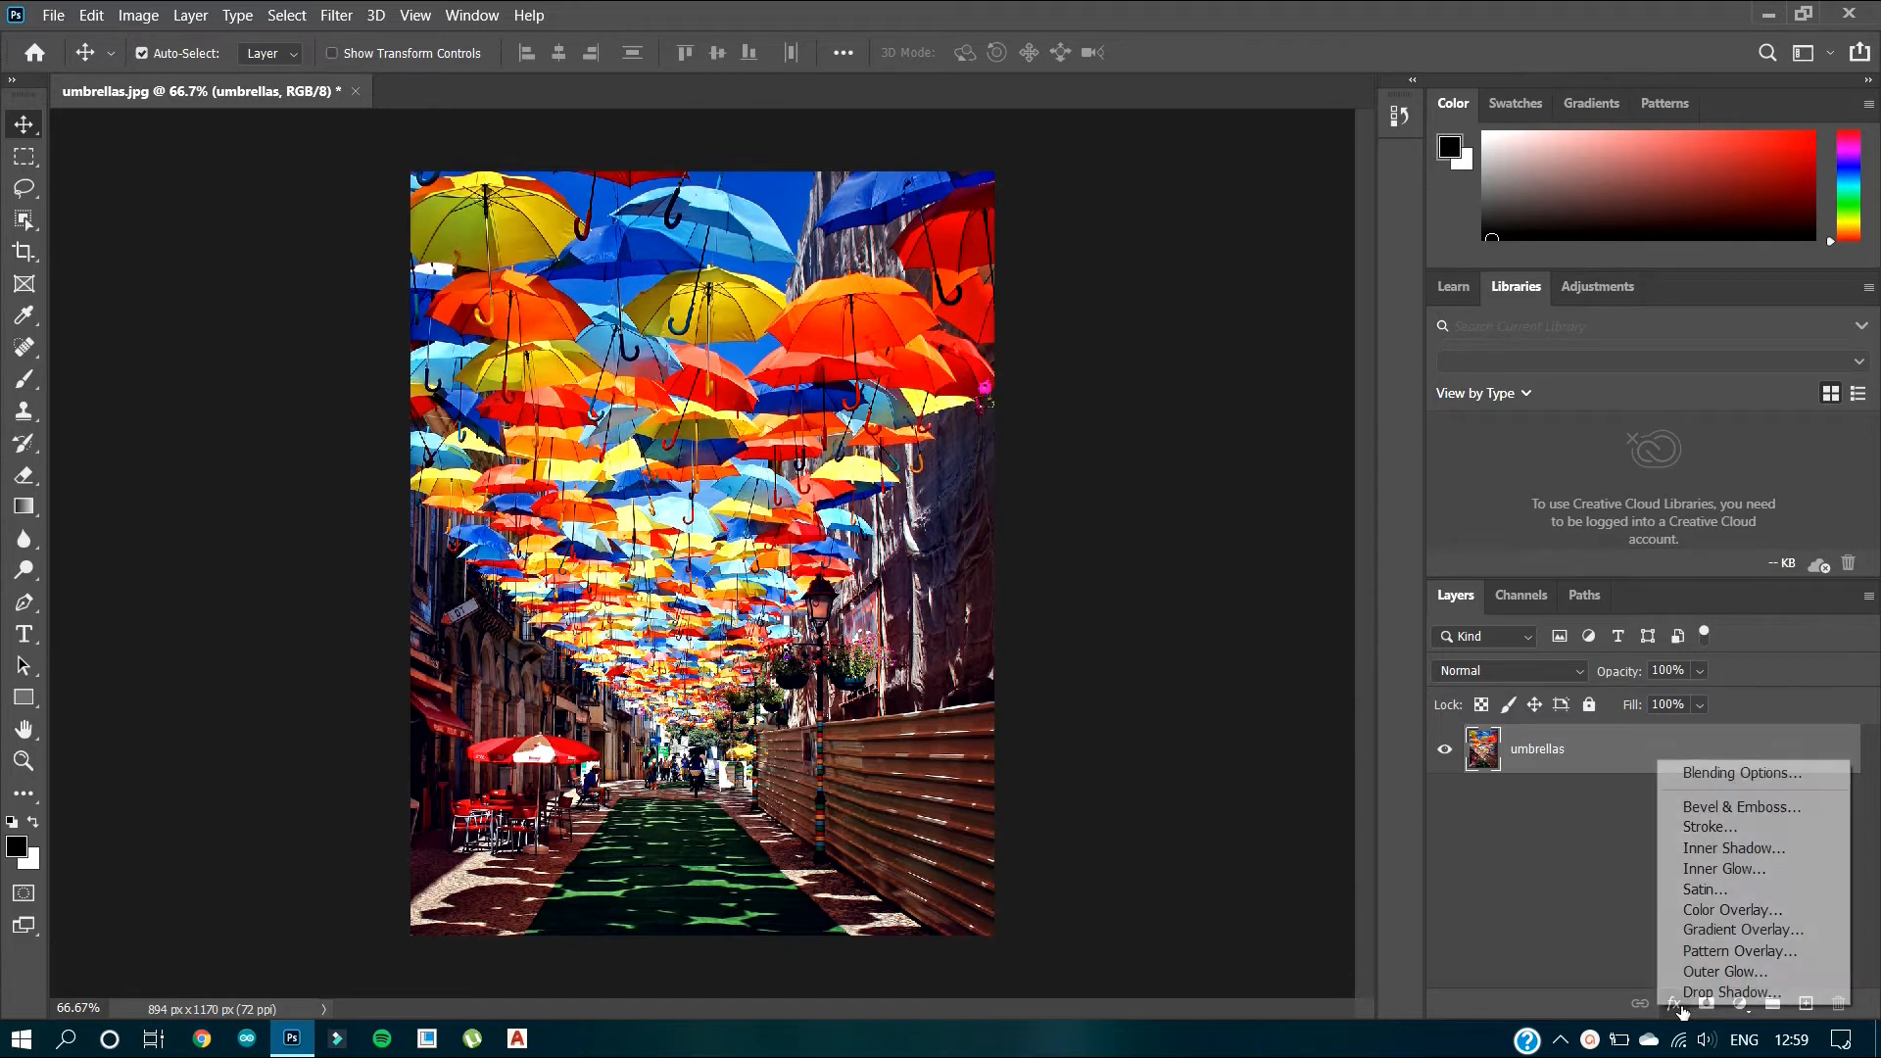
{"action": "left_click", "coordinate": [1701, 931]}
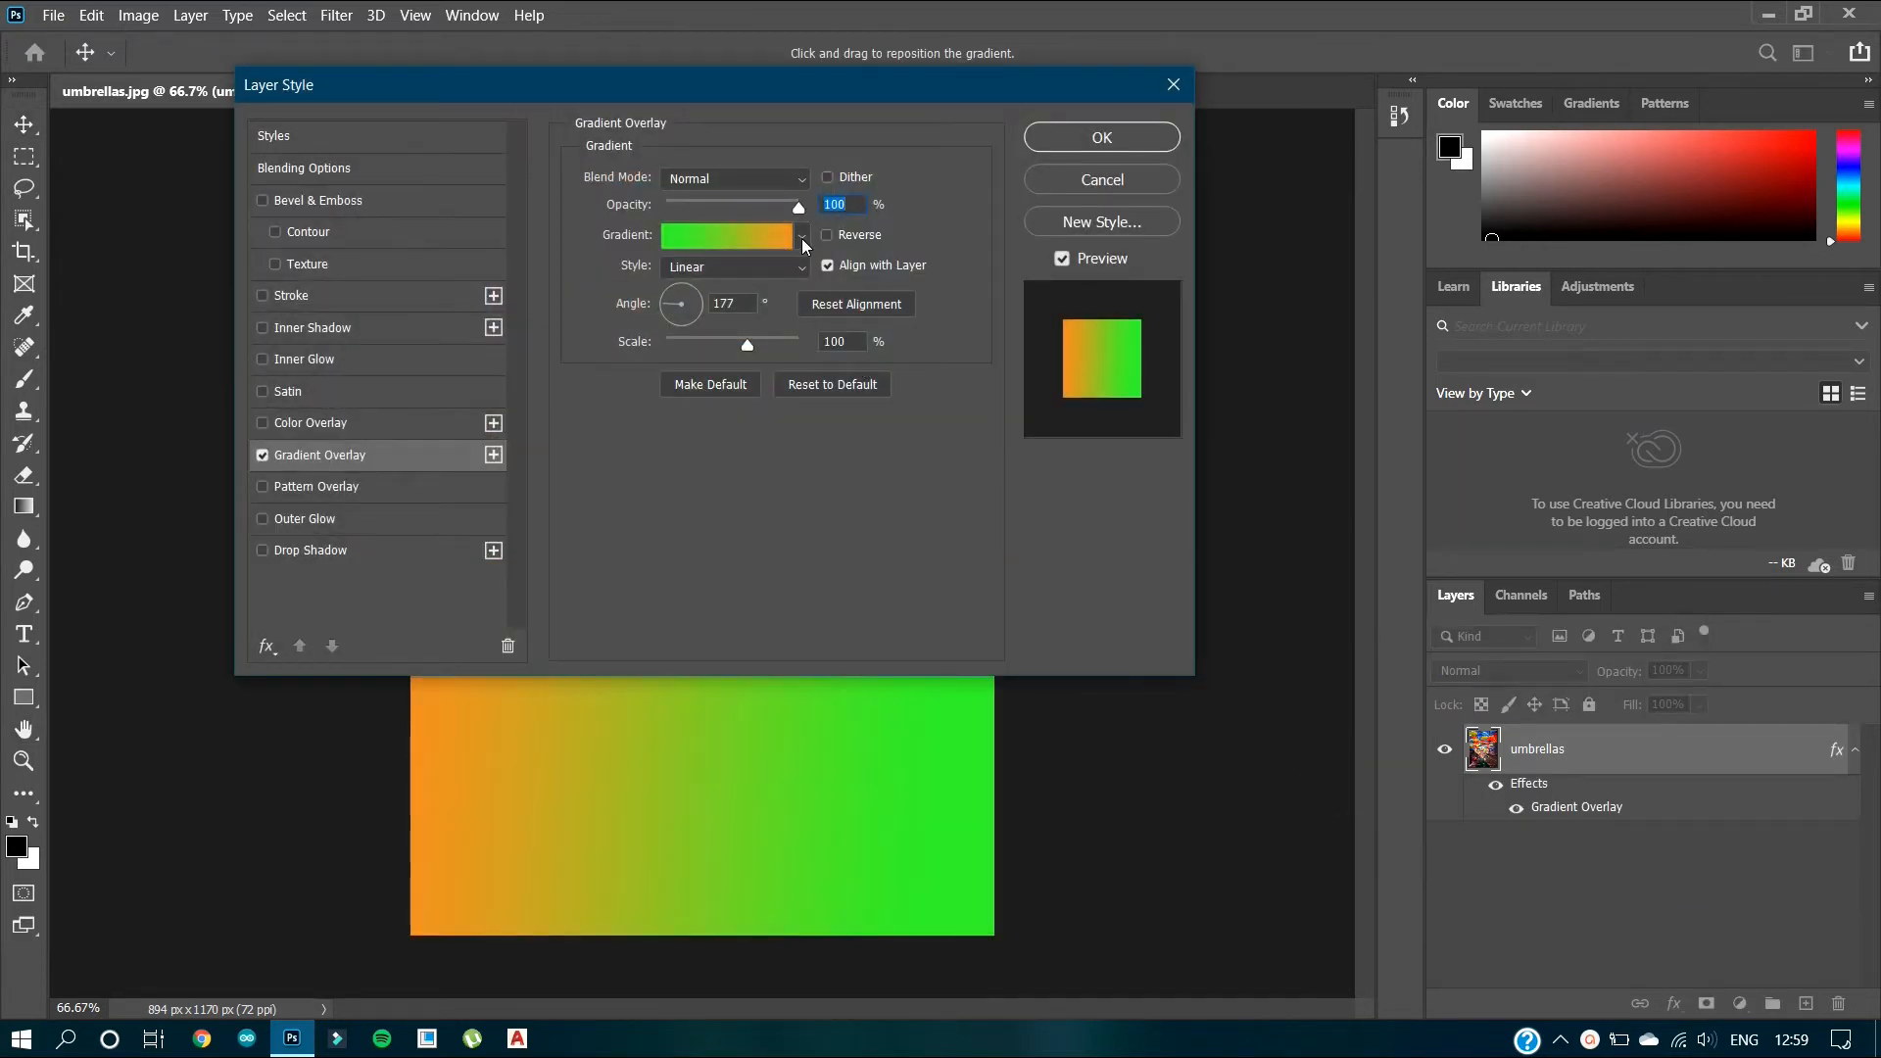
{"action": "left_click", "coordinate": [749, 233]}
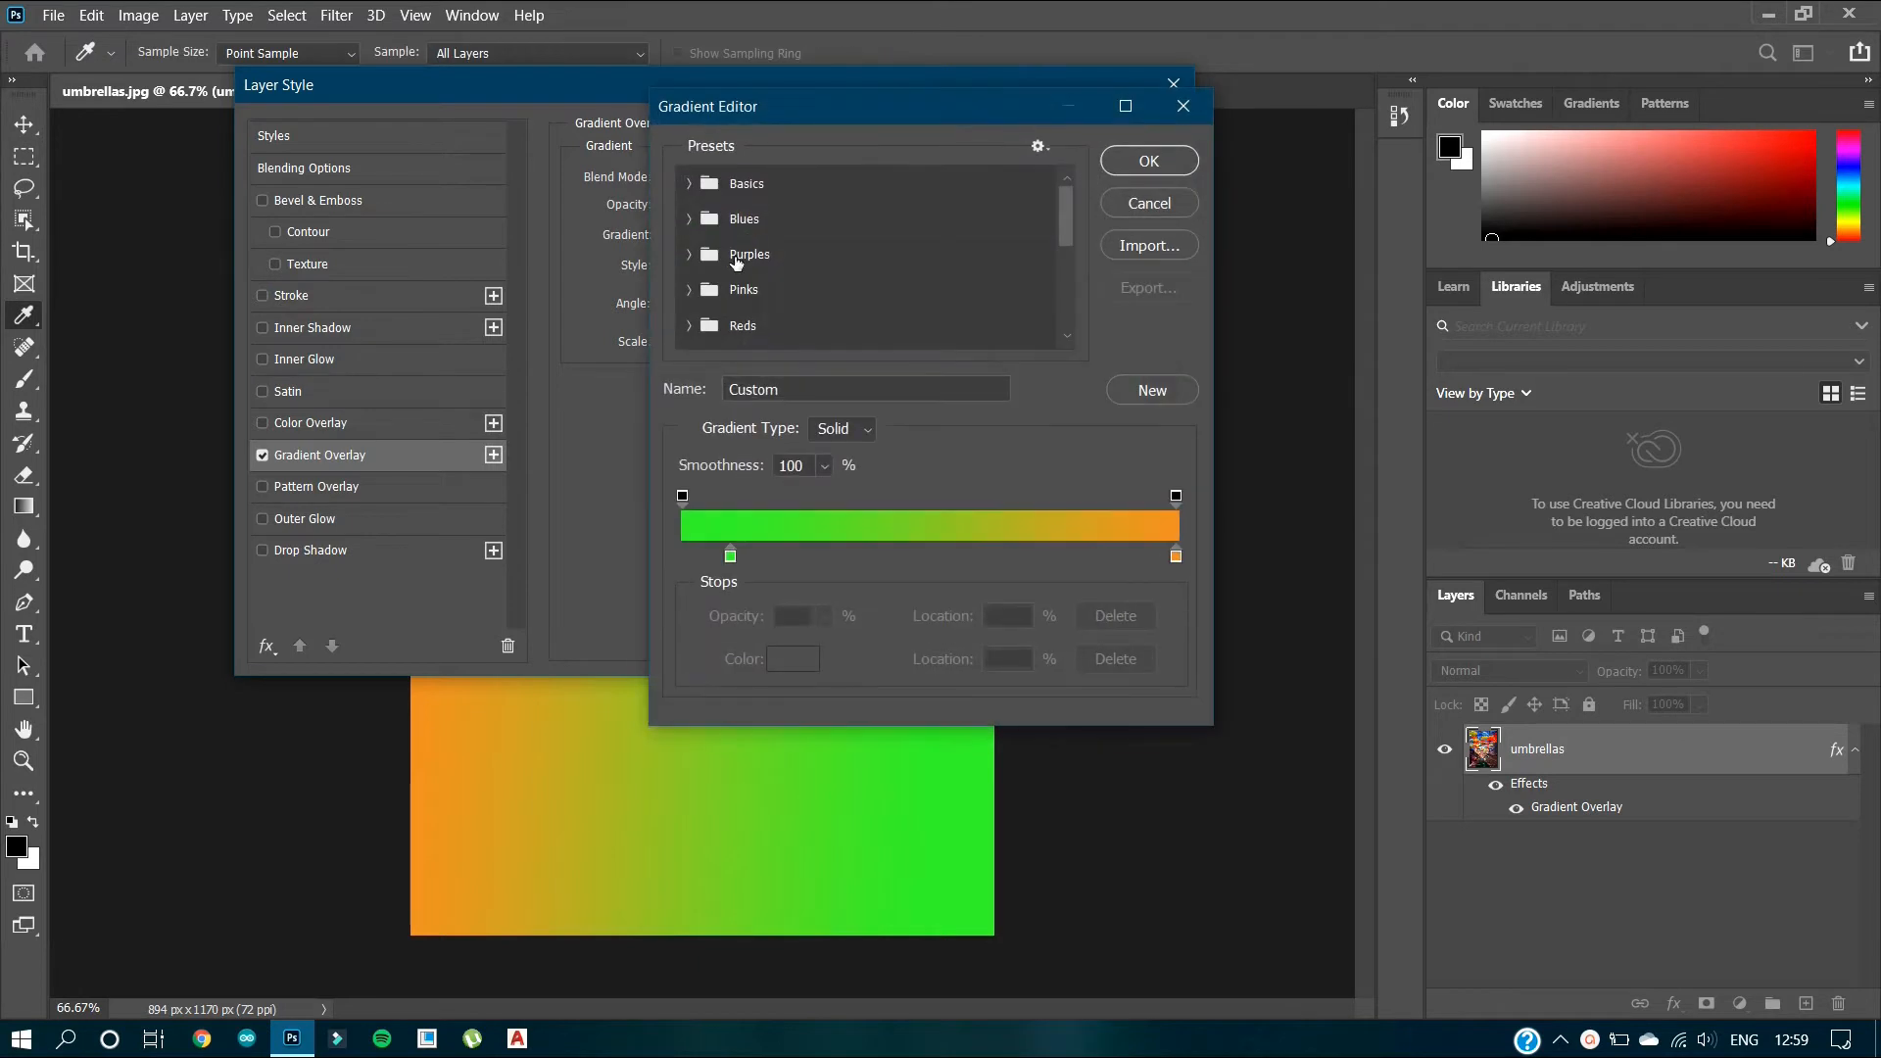
{"action": "left_click_drag", "start_coordinate": [730, 568], "coordinate": [676, 570]}
{"action": "double_click", "coordinate": [683, 557]}
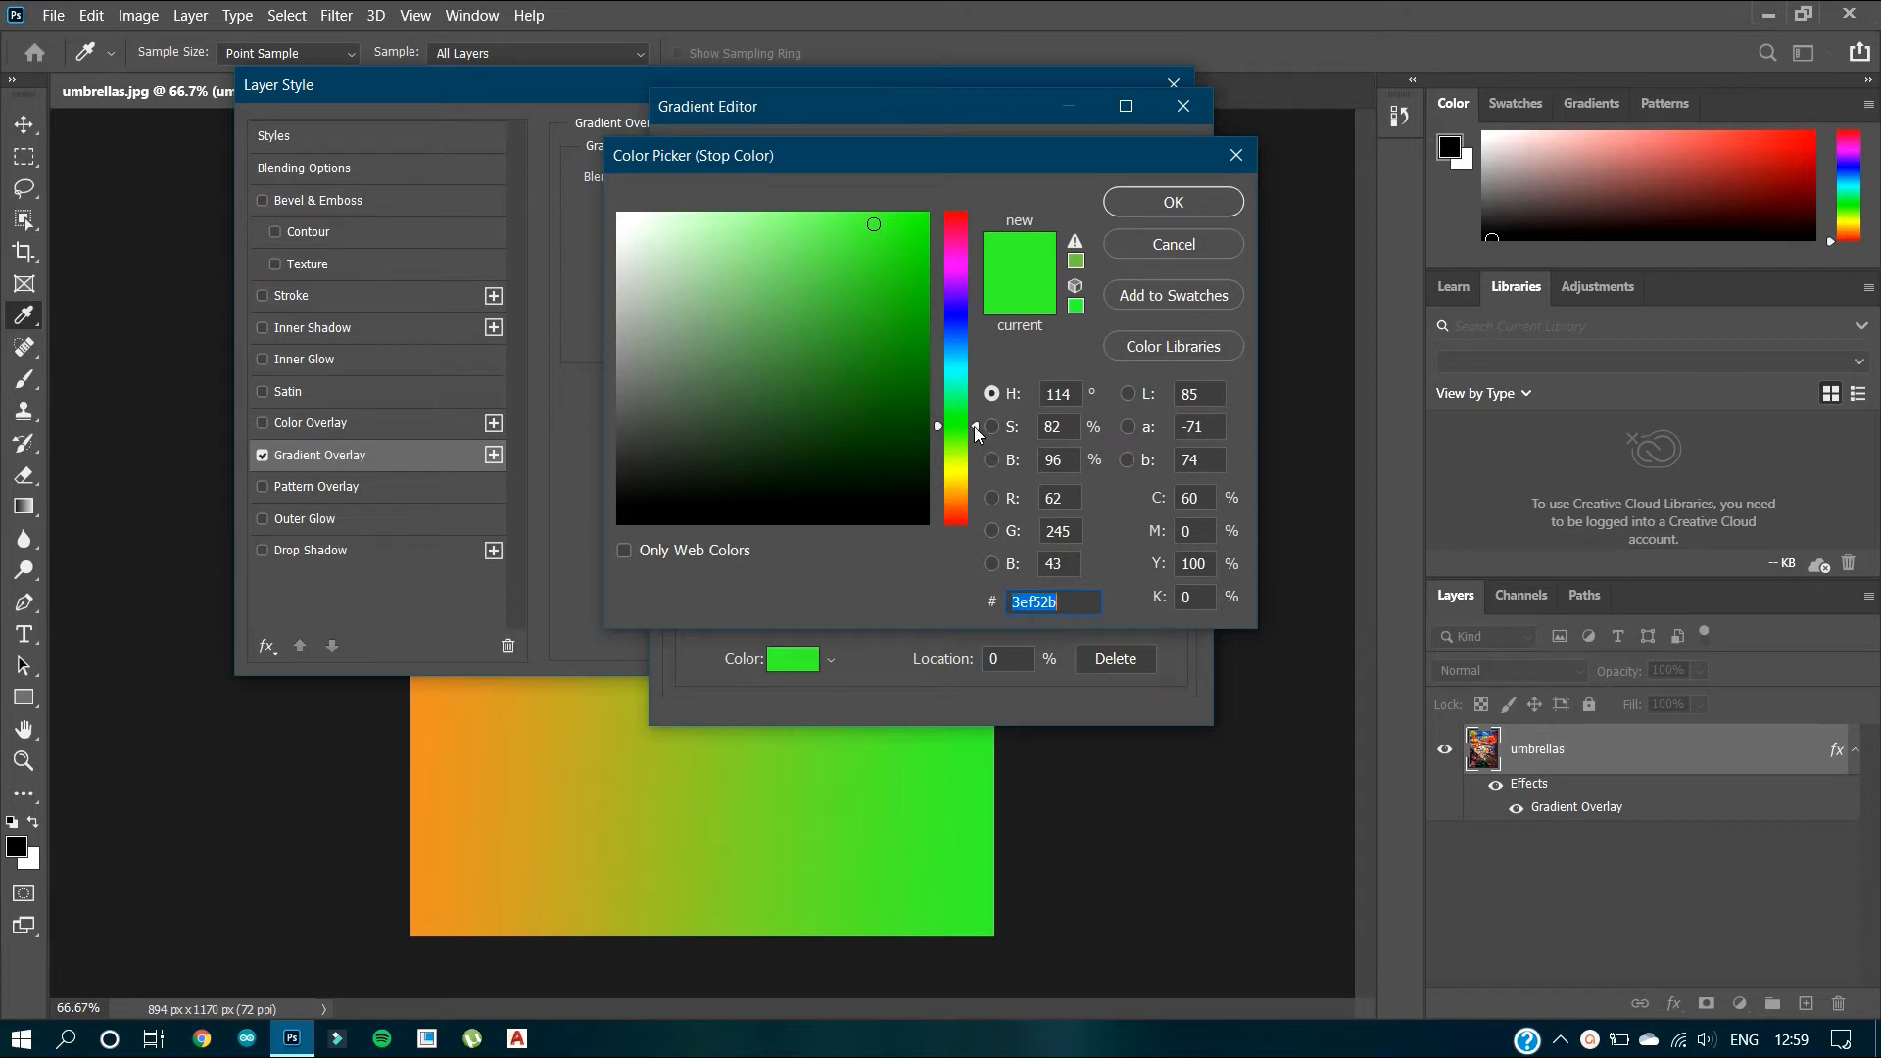
{"action": "mouse_move", "coordinate": [974, 369]}
{"action": "left_mouse_down"}
{"action": "mouse_move", "coordinate": [975, 239]}
{"action": "mouse_move", "coordinate": [970, 260]}
{"action": "left_mouse_up"}
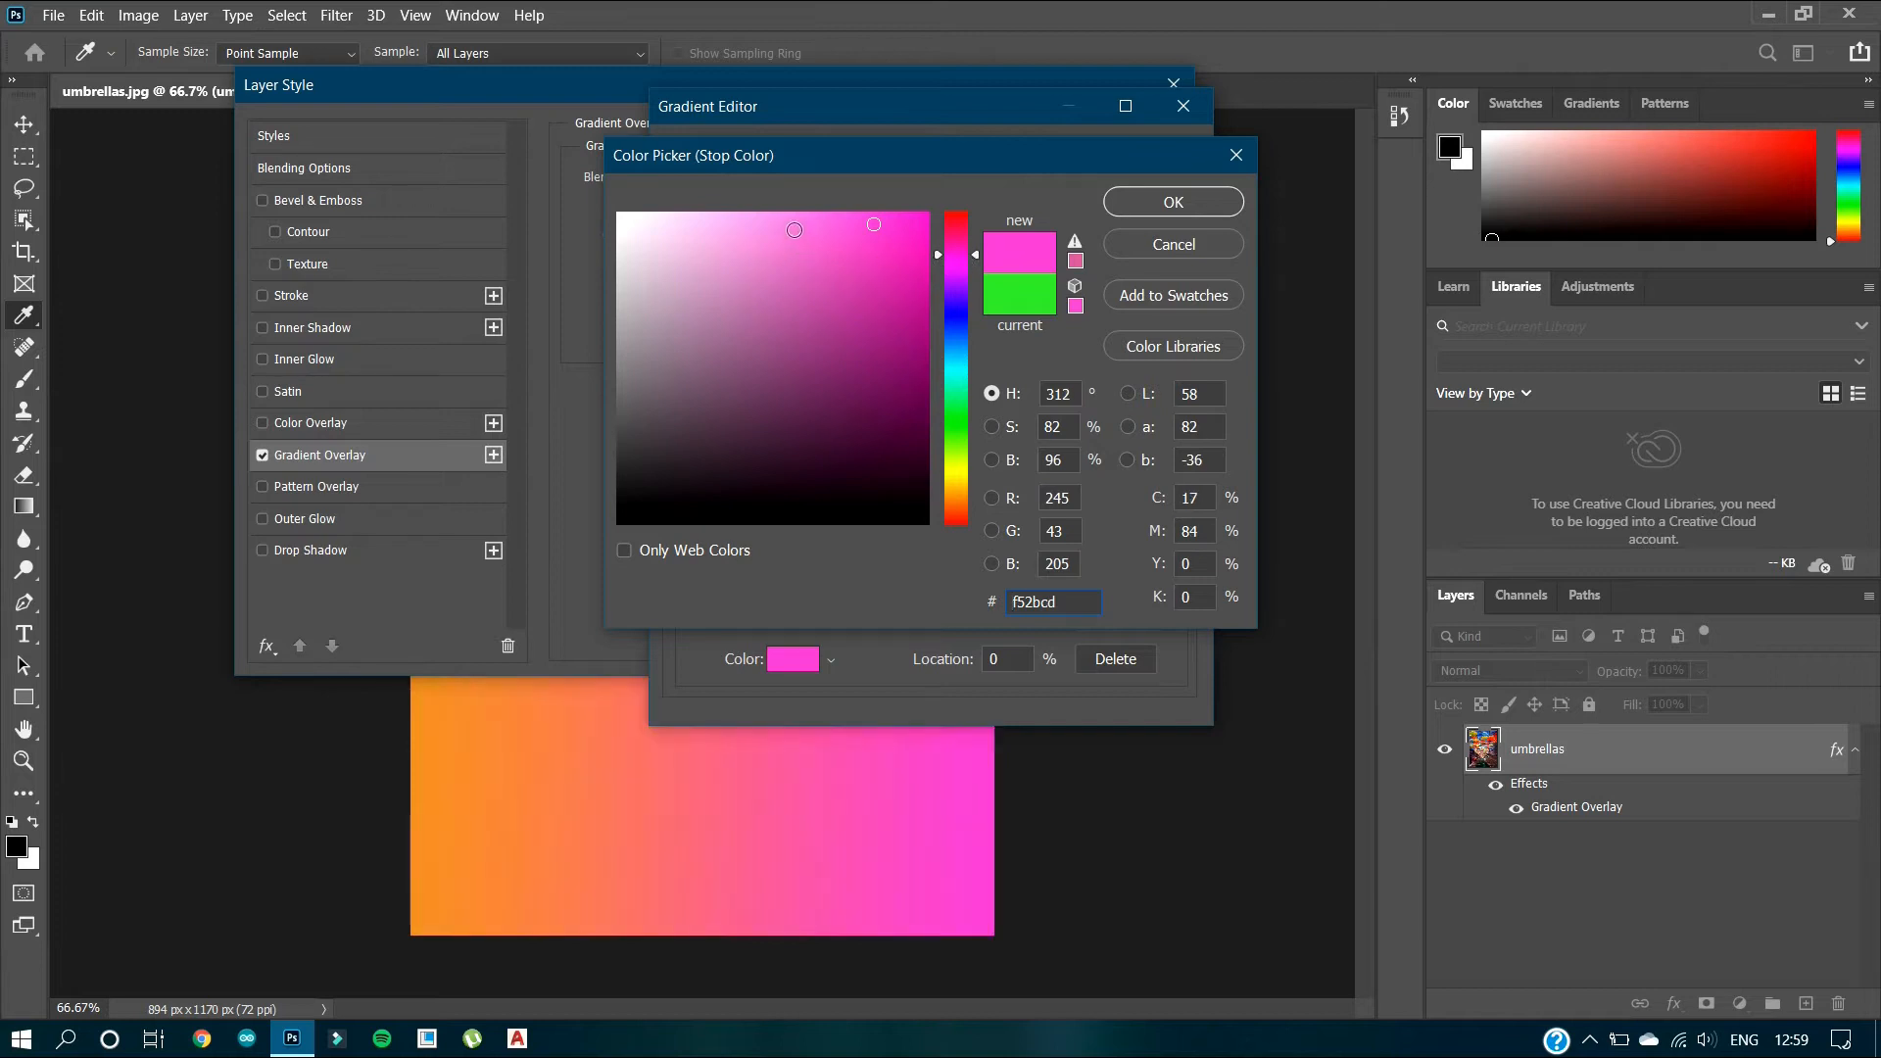
{"action": "left_click", "coordinate": [770, 221]}
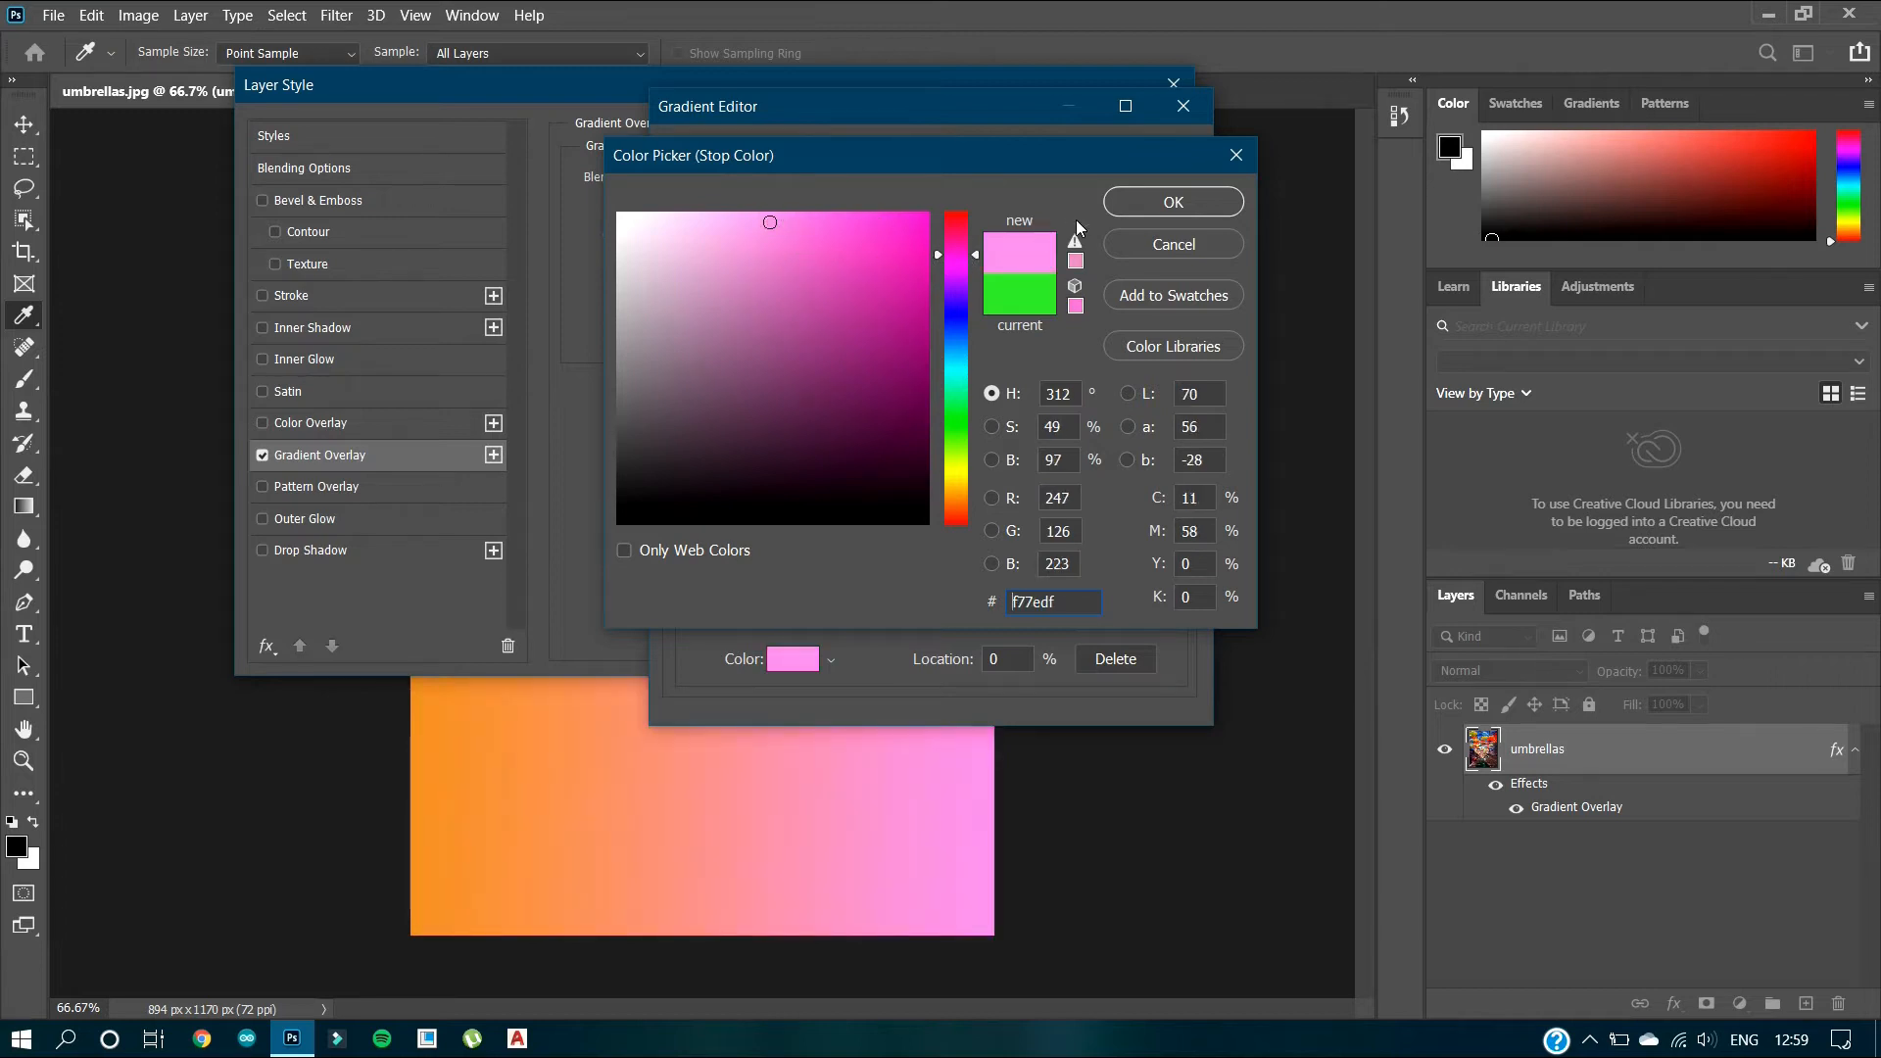
{"action": "left_click", "coordinate": [1119, 202]}
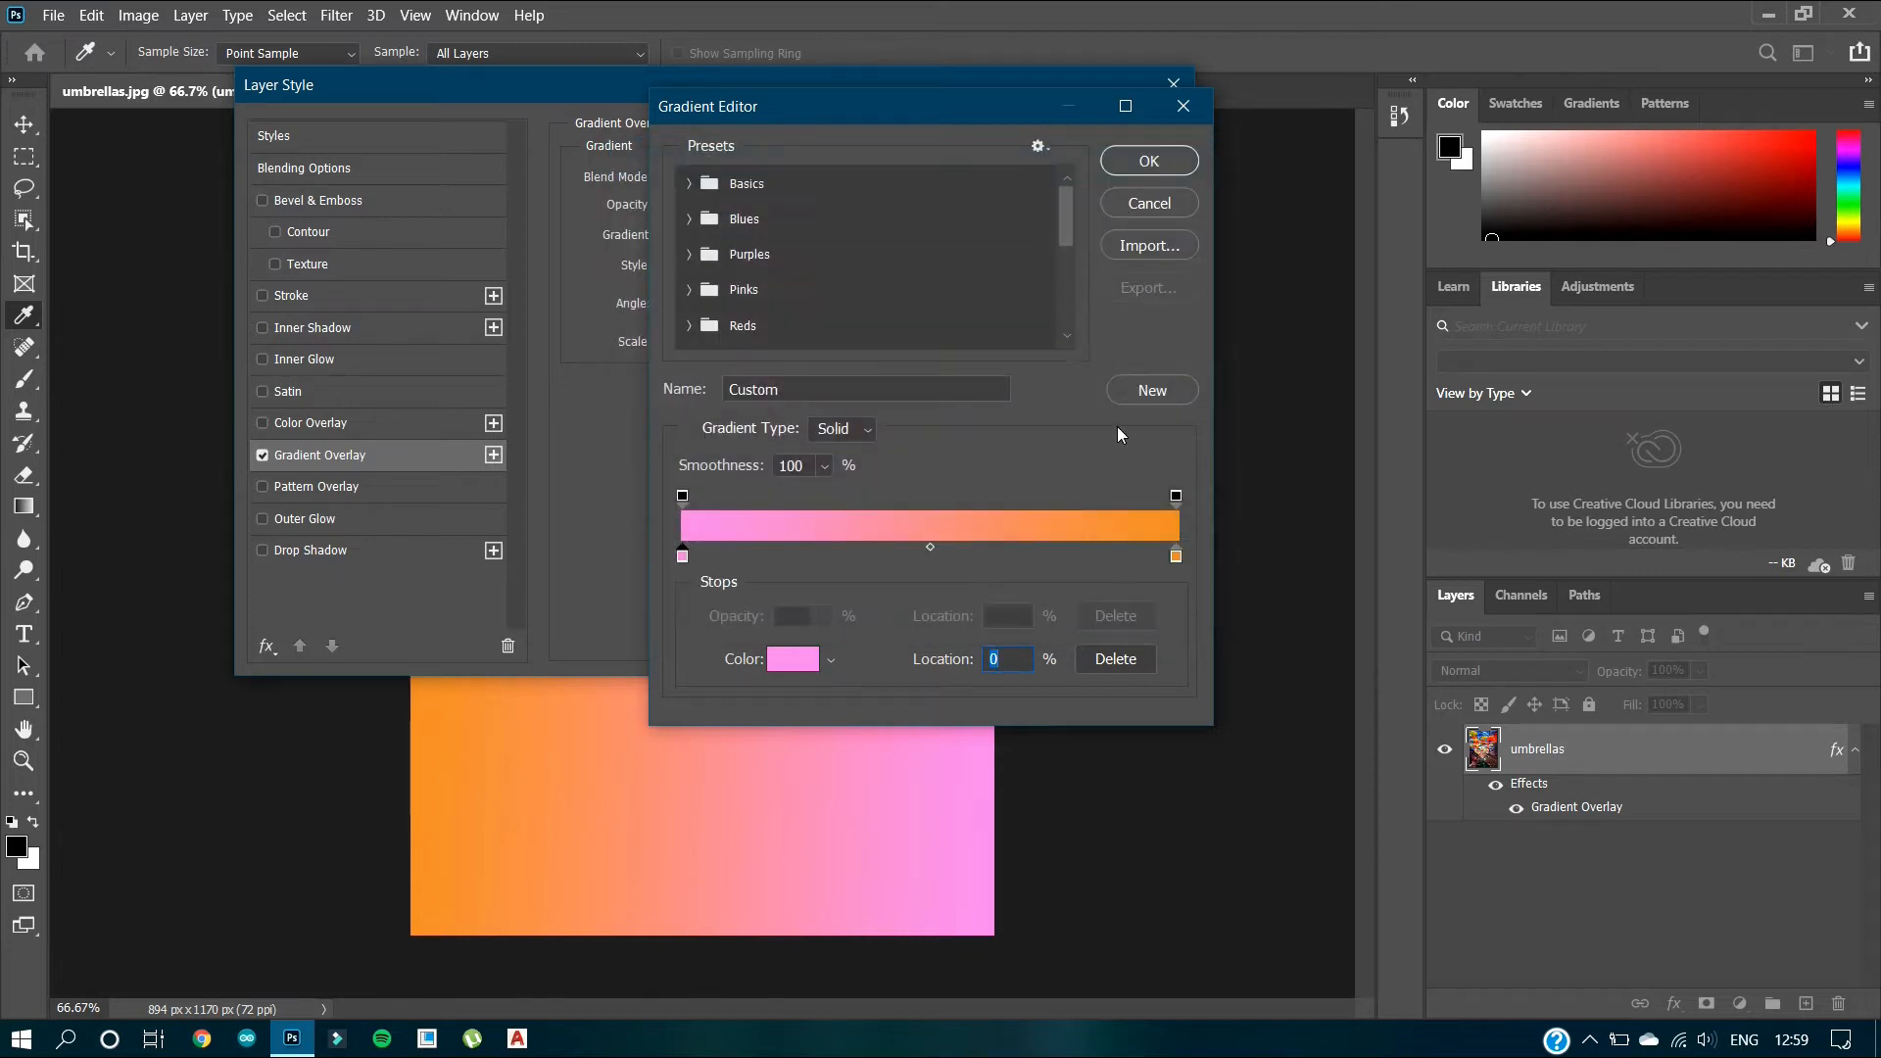
Step: Change the gradient's end stop at location 100% to a light orange and accept the edited gradient
{"action": "left_click", "coordinate": [1176, 556]}
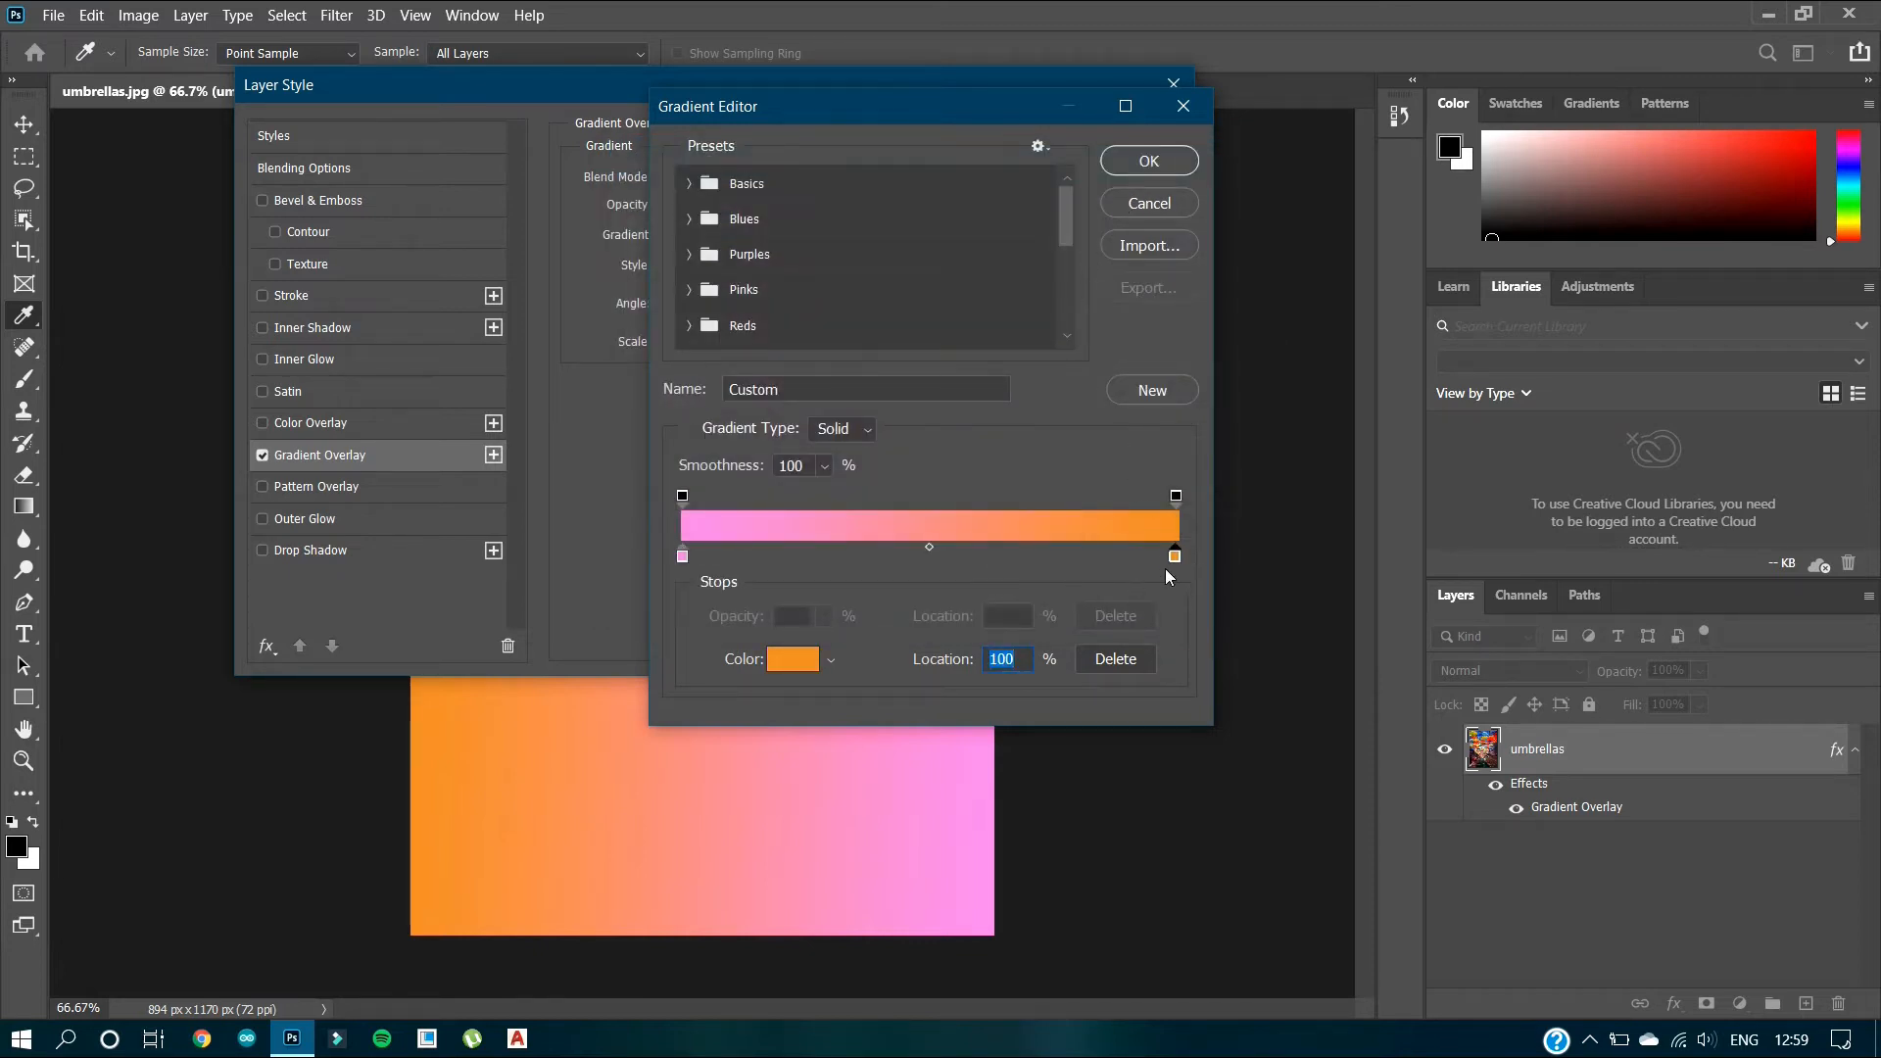
{"action": "double_click", "coordinate": [1175, 555]}
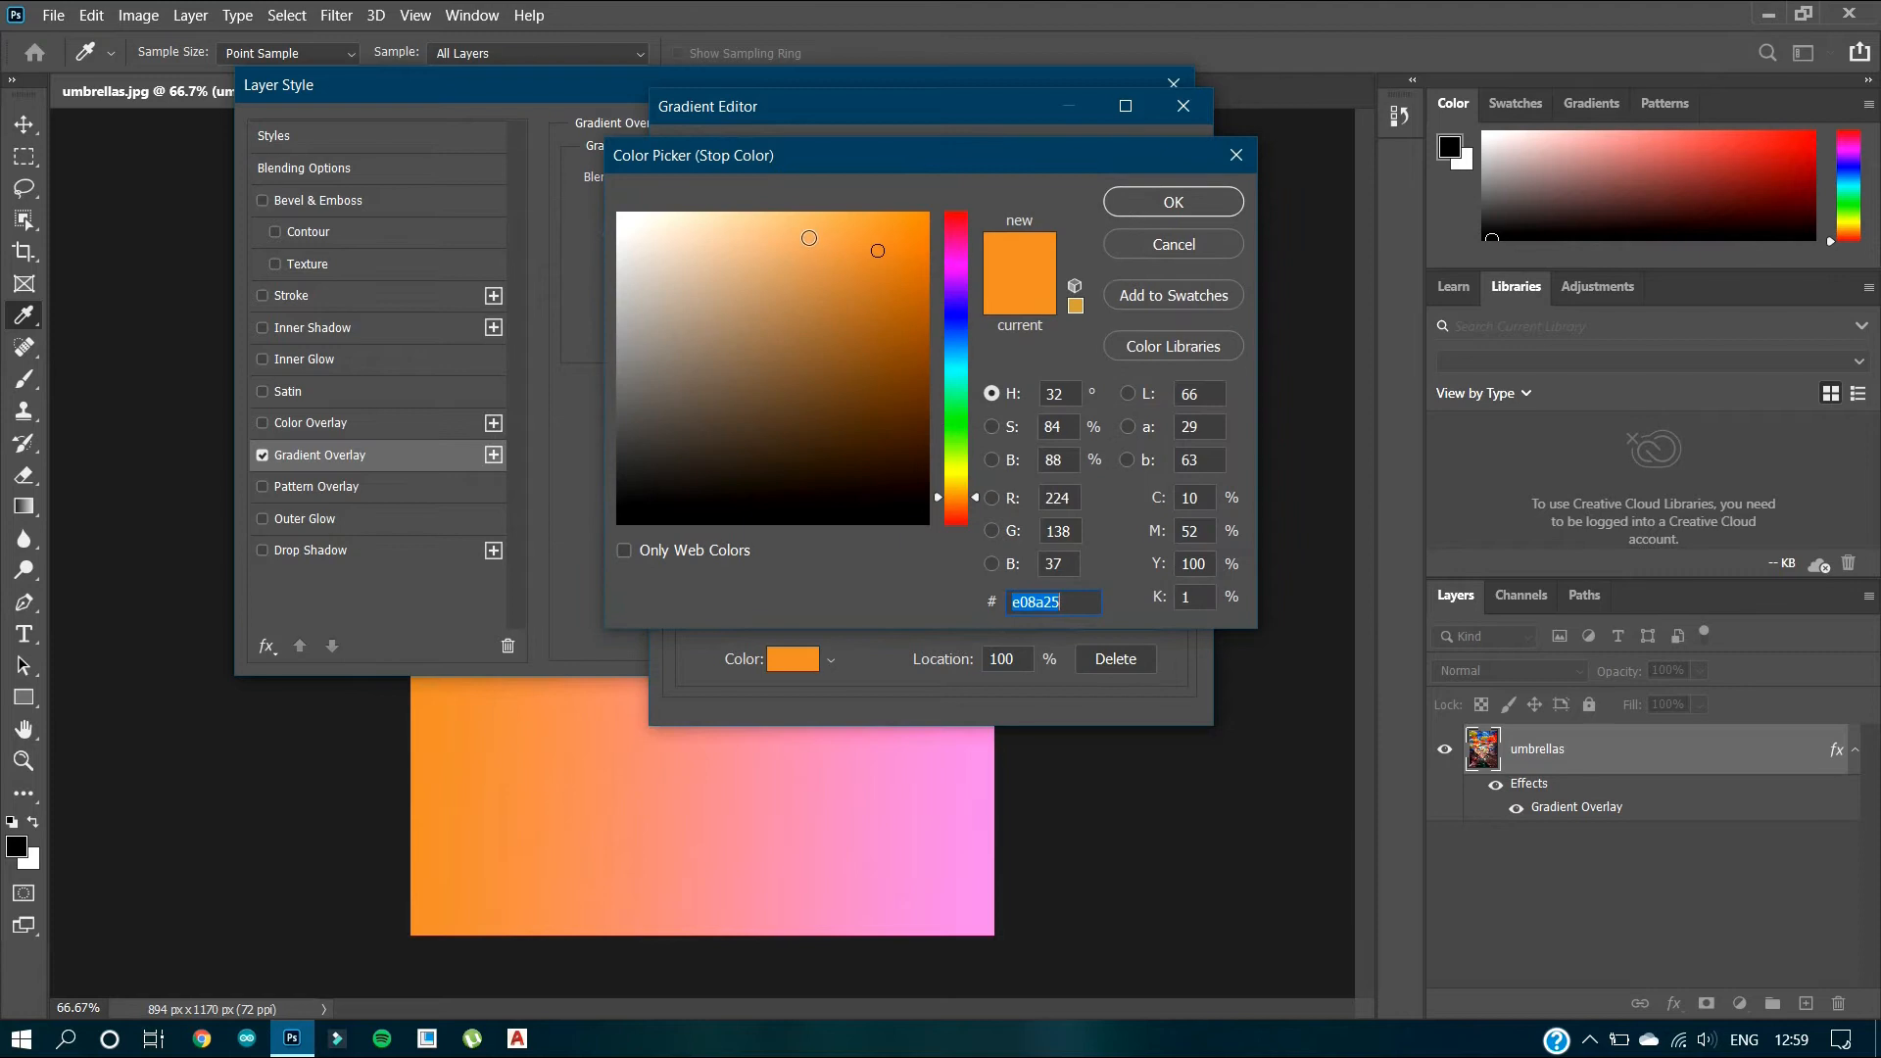
{"action": "left_click", "coordinate": [785, 219]}
{"action": "left_click", "coordinate": [1130, 202]}
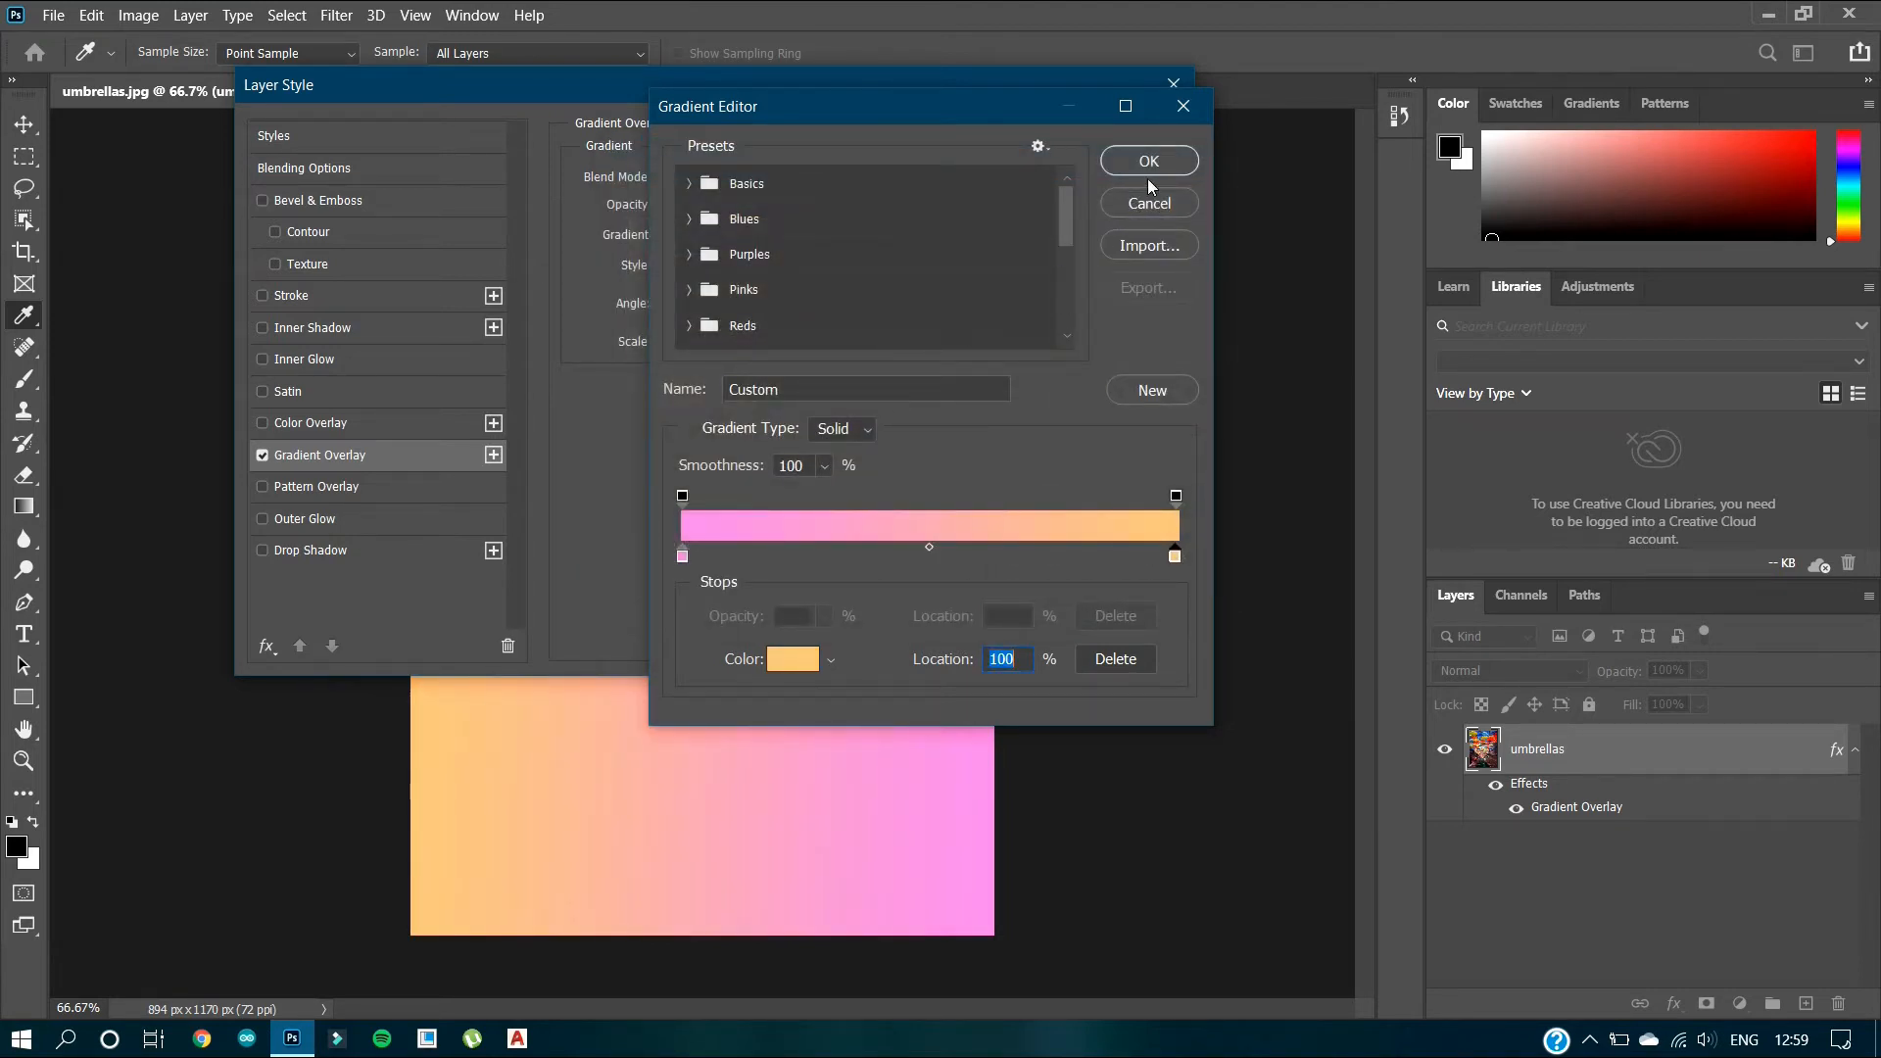
{"action": "left_click", "coordinate": [1139, 161]}
Step: Set the gradient overlay's angle to 88°, apply the style, and toggle the effect off and on to compare
{"action": "mouse_move", "coordinate": [672, 310]}
{"action": "left_mouse_down"}
{"action": "mouse_move", "coordinate": [698, 292]}
{"action": "mouse_move", "coordinate": [681, 278]}
{"action": "left_mouse_up"}
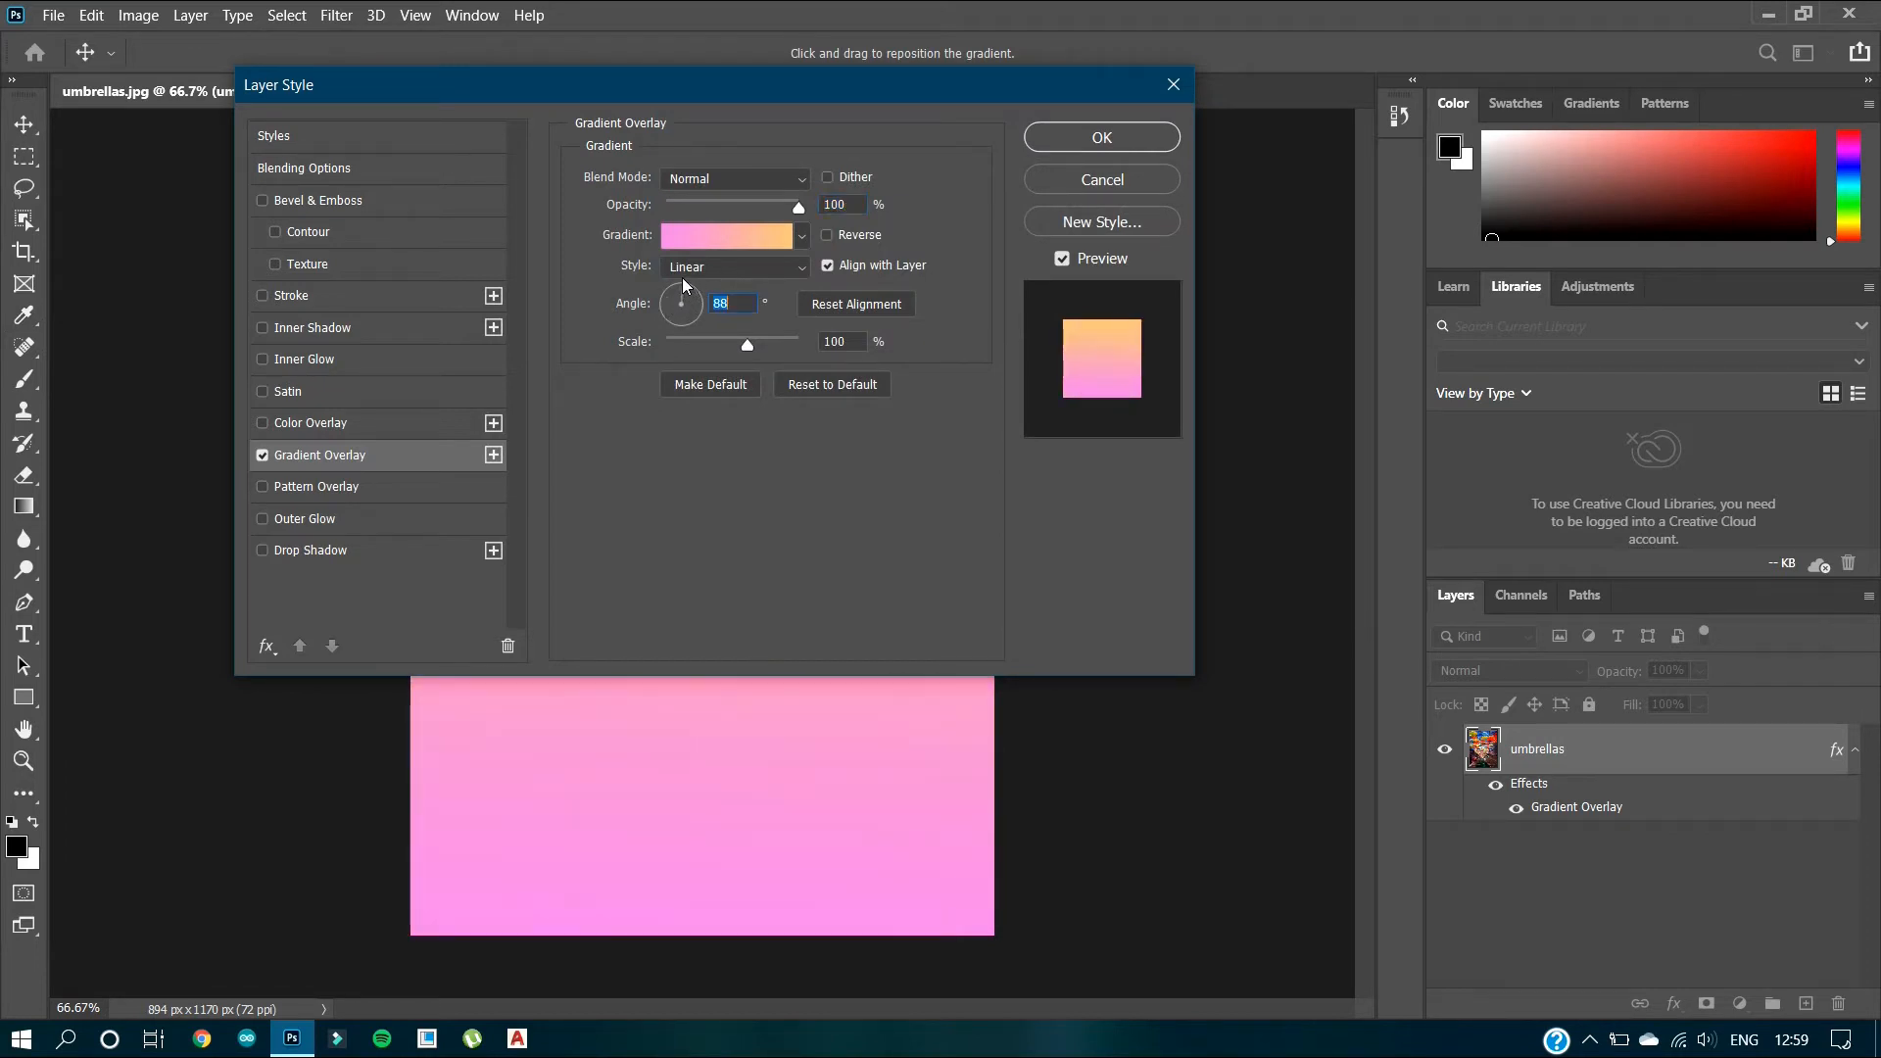
{"action": "left_click", "coordinate": [1124, 143]}
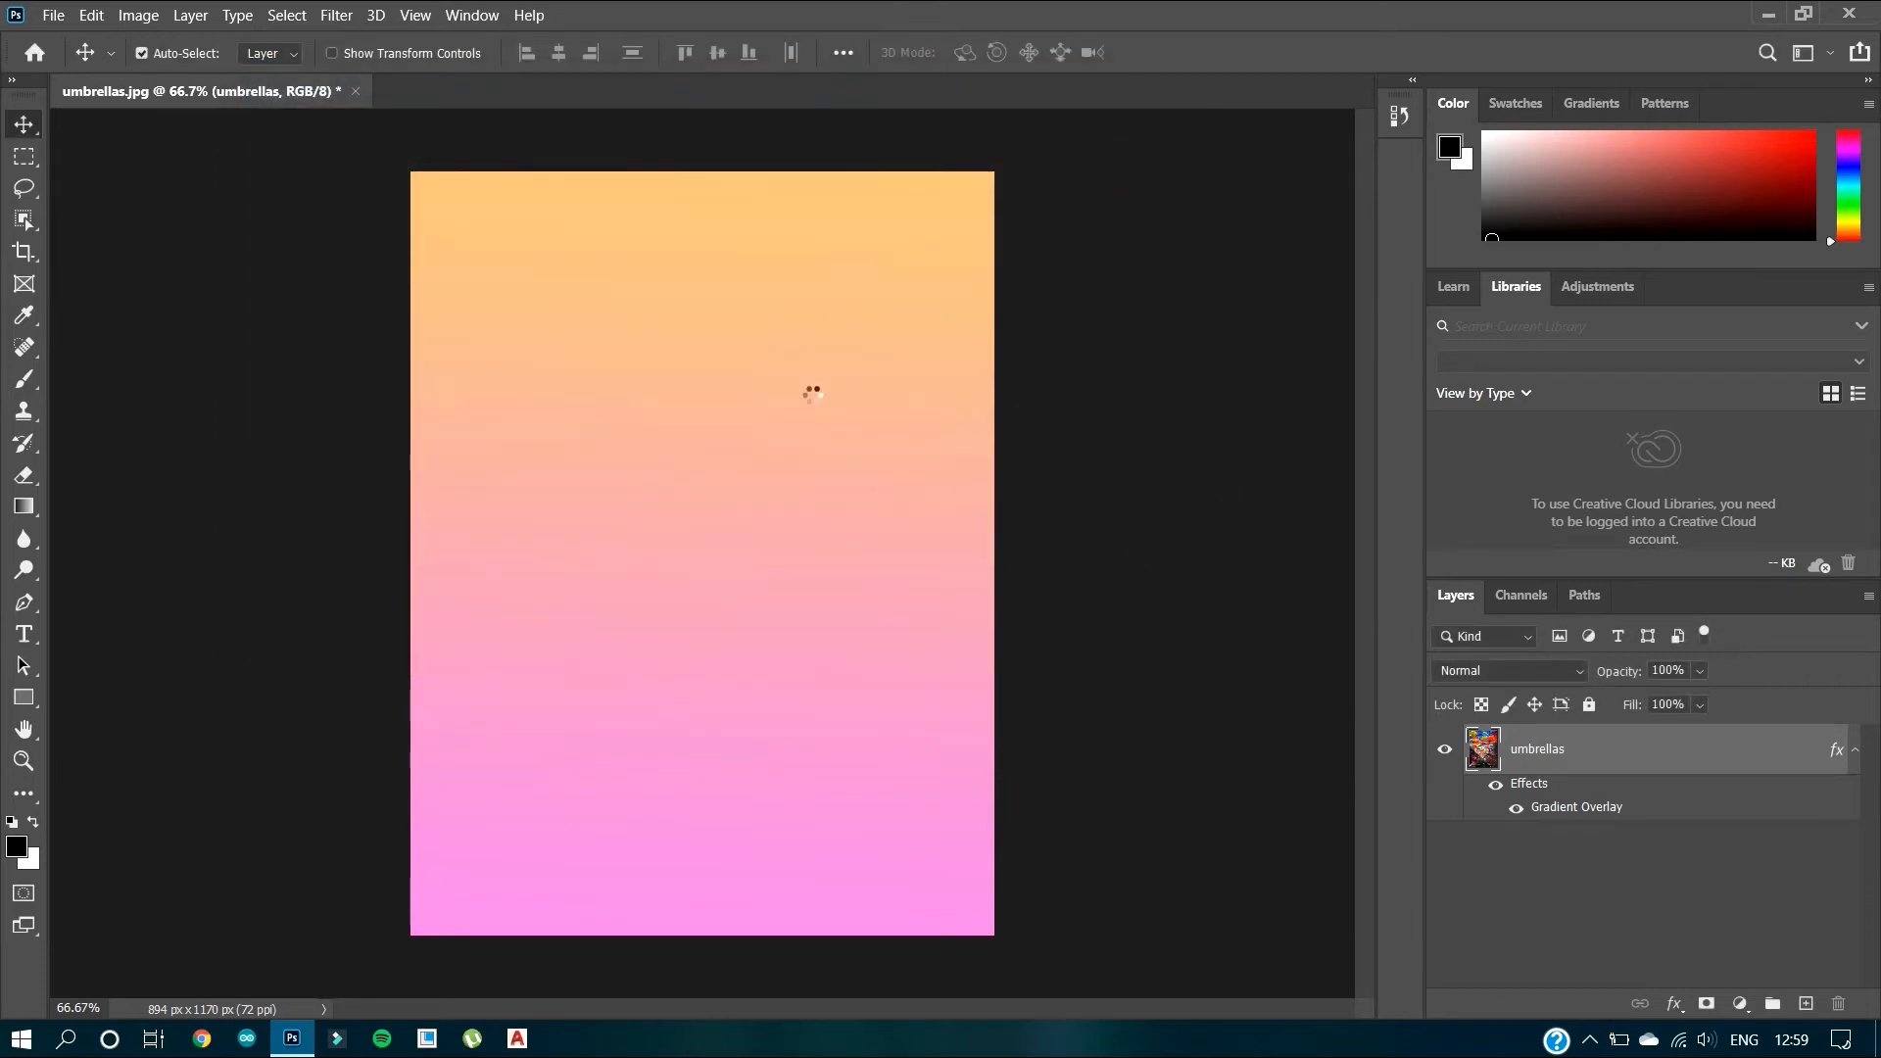
{"action": "left_click", "coordinate": [1518, 810]}
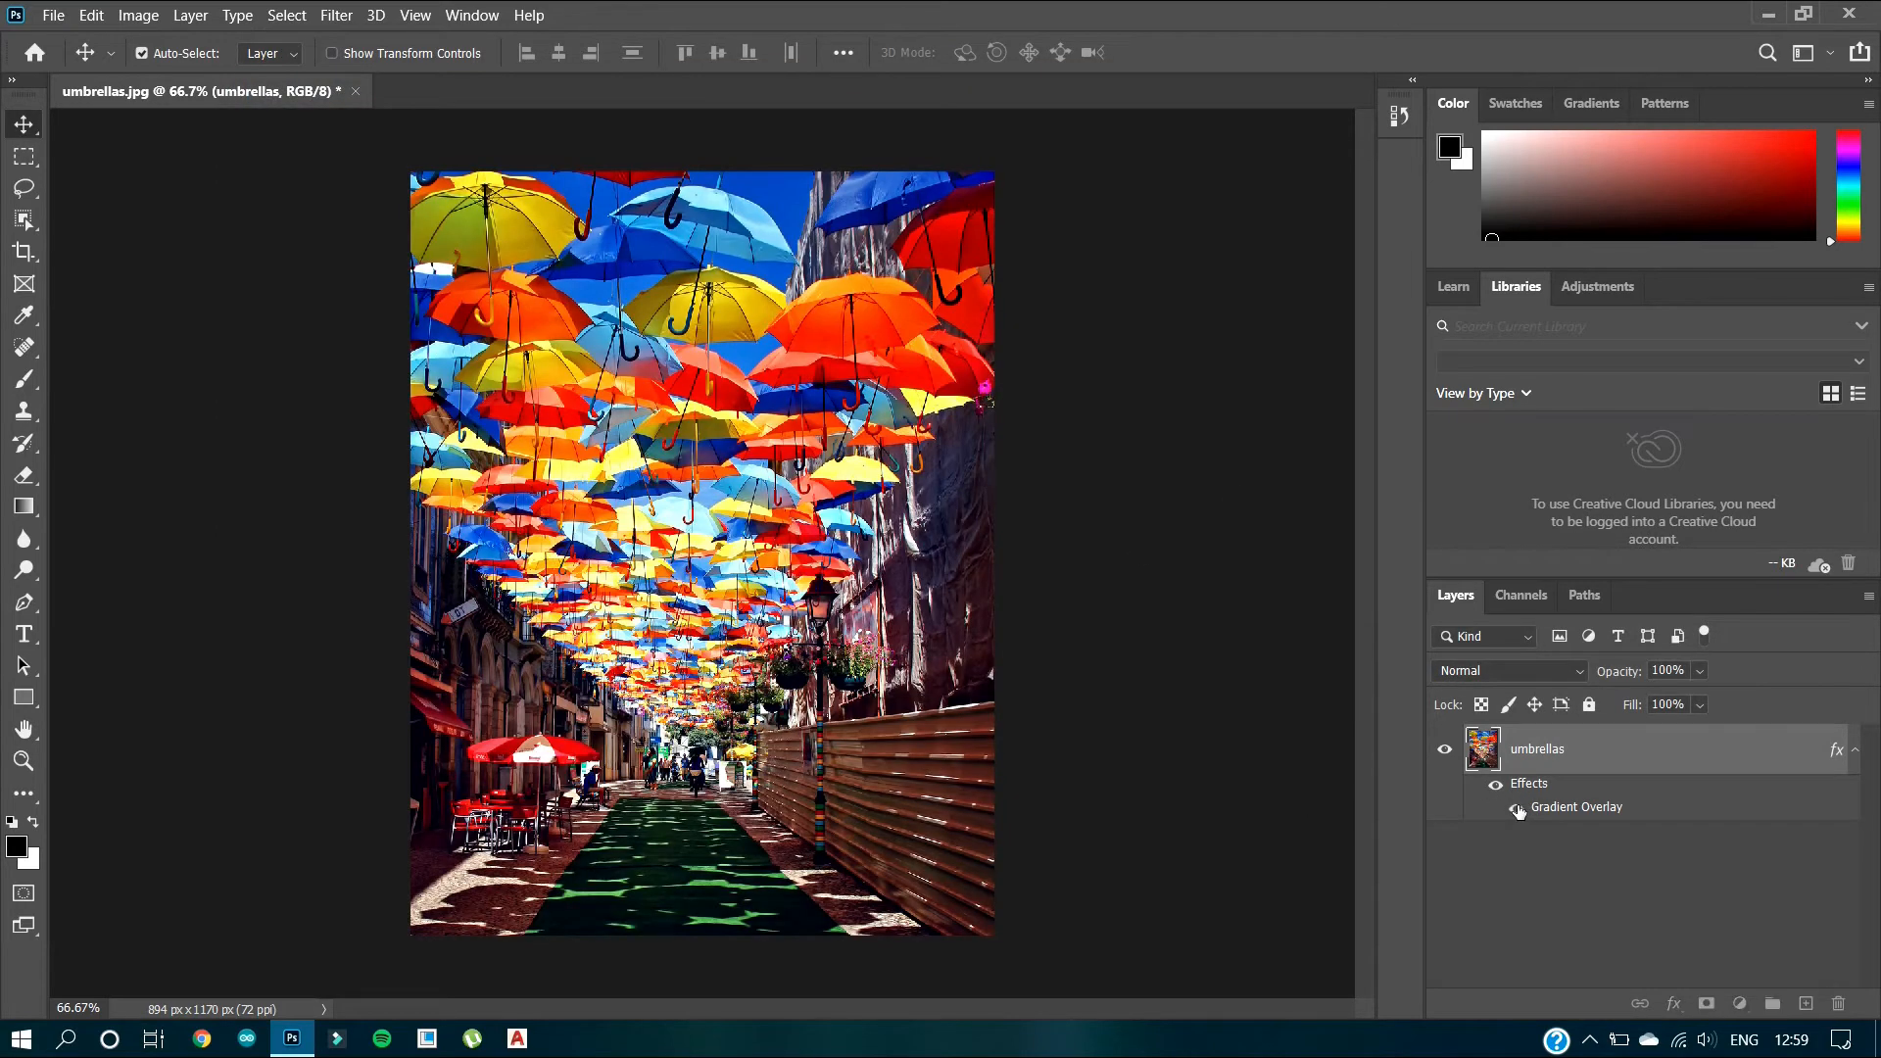
{"action": "left_click", "coordinate": [1517, 809]}
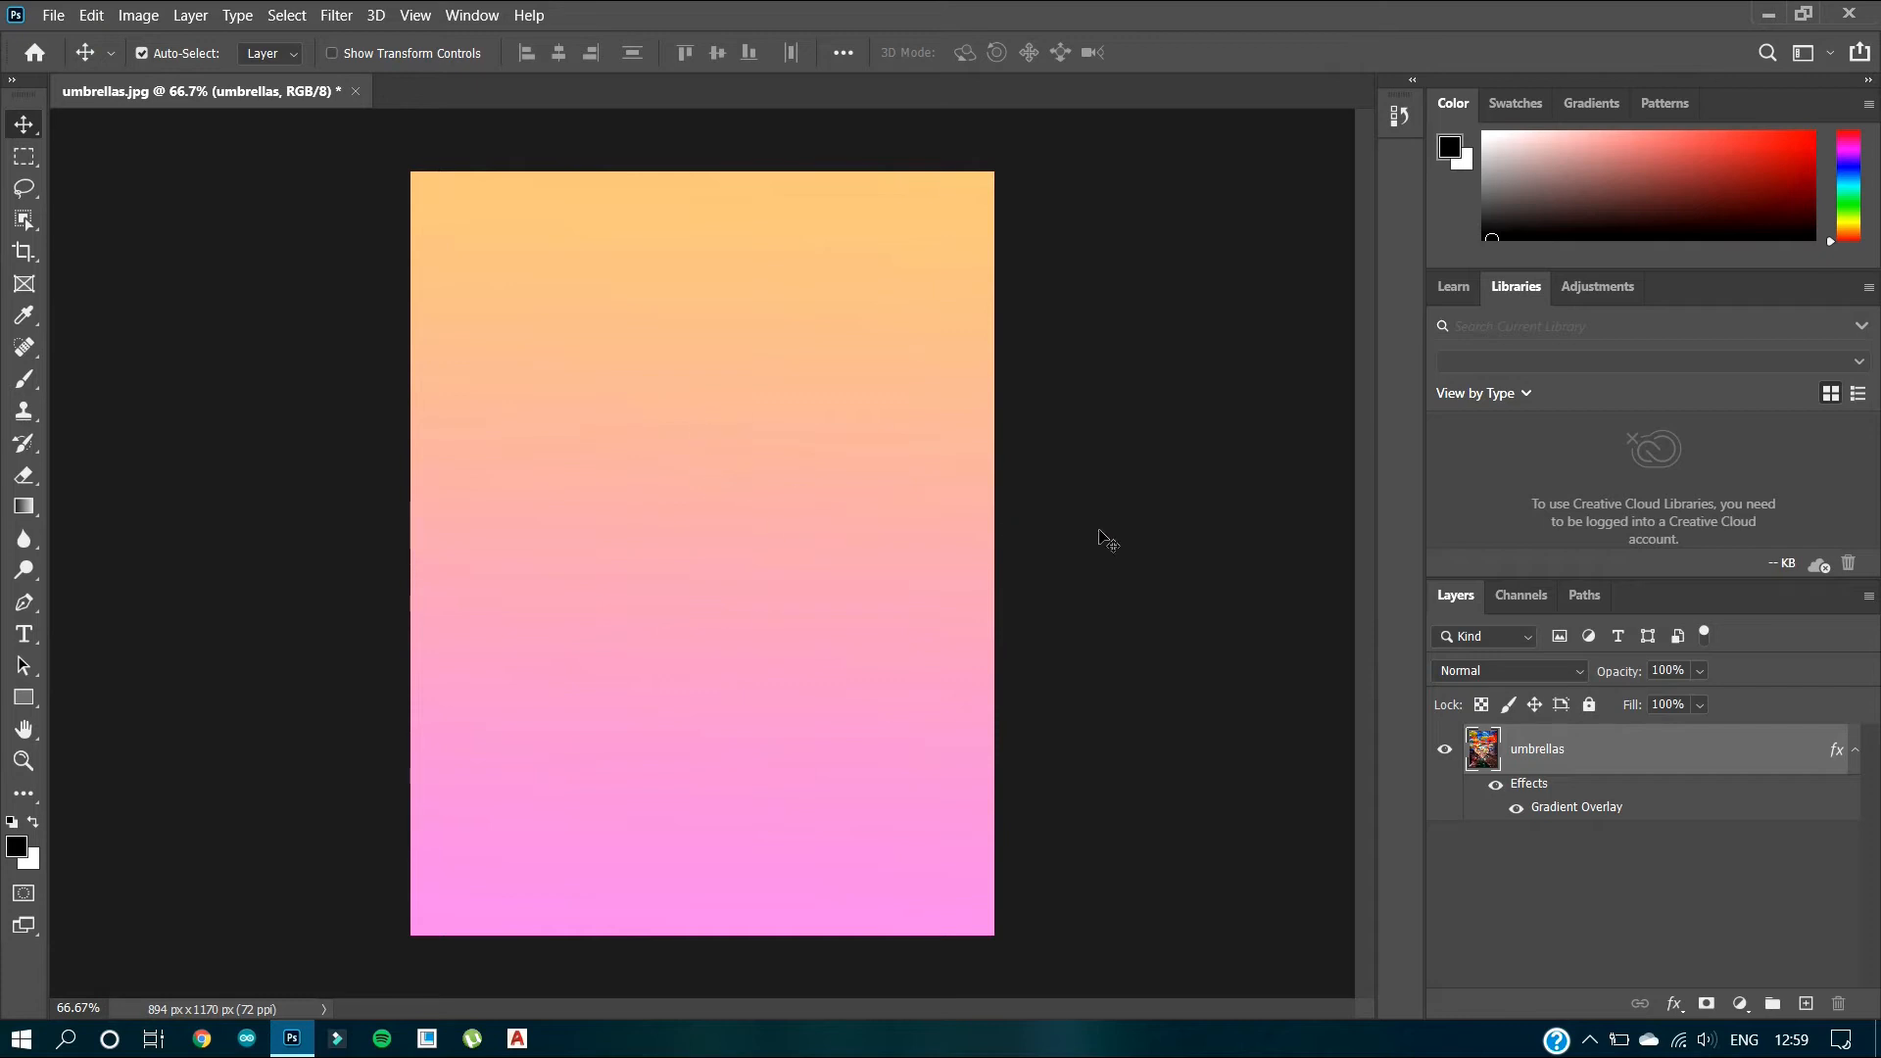
Step: Try the Lighten blend mode on the gradient overlay, then apply Overlay instead
{"action": "double_click", "coordinate": [1579, 809]}
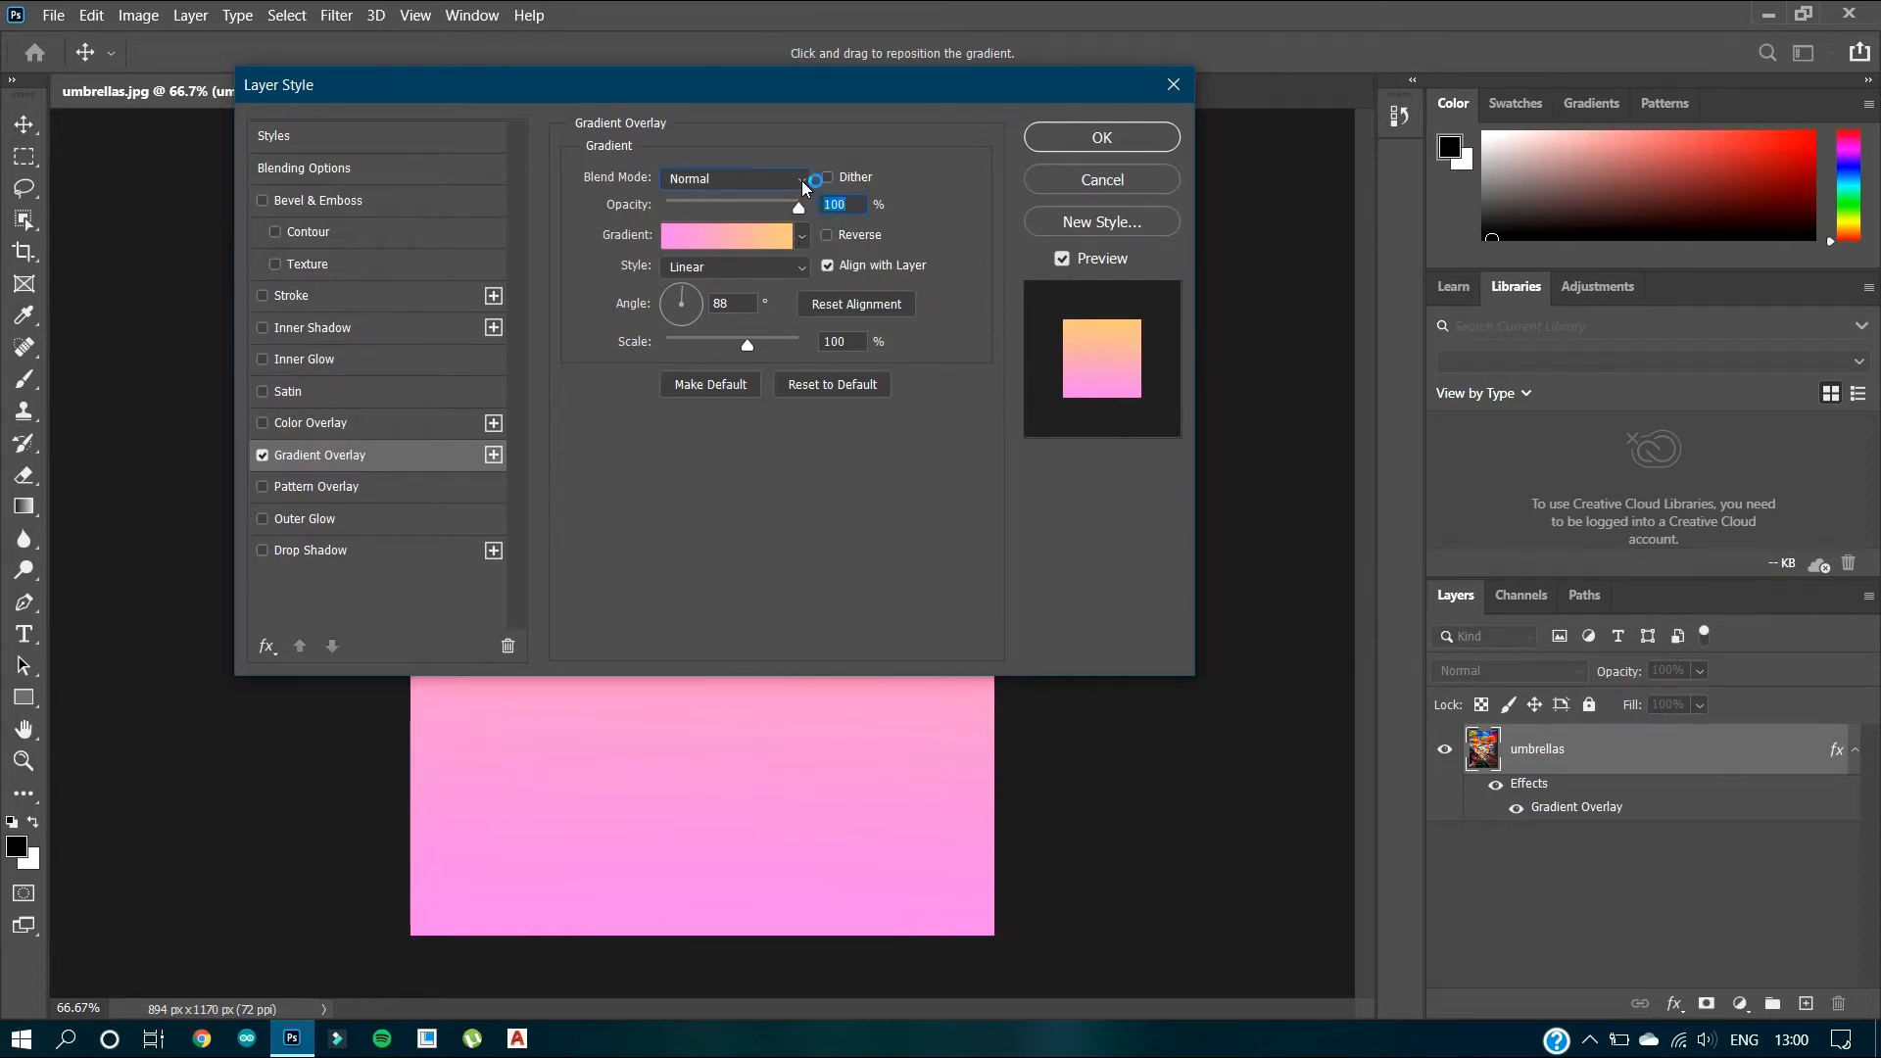
{"action": "left_click", "coordinate": [802, 180]}
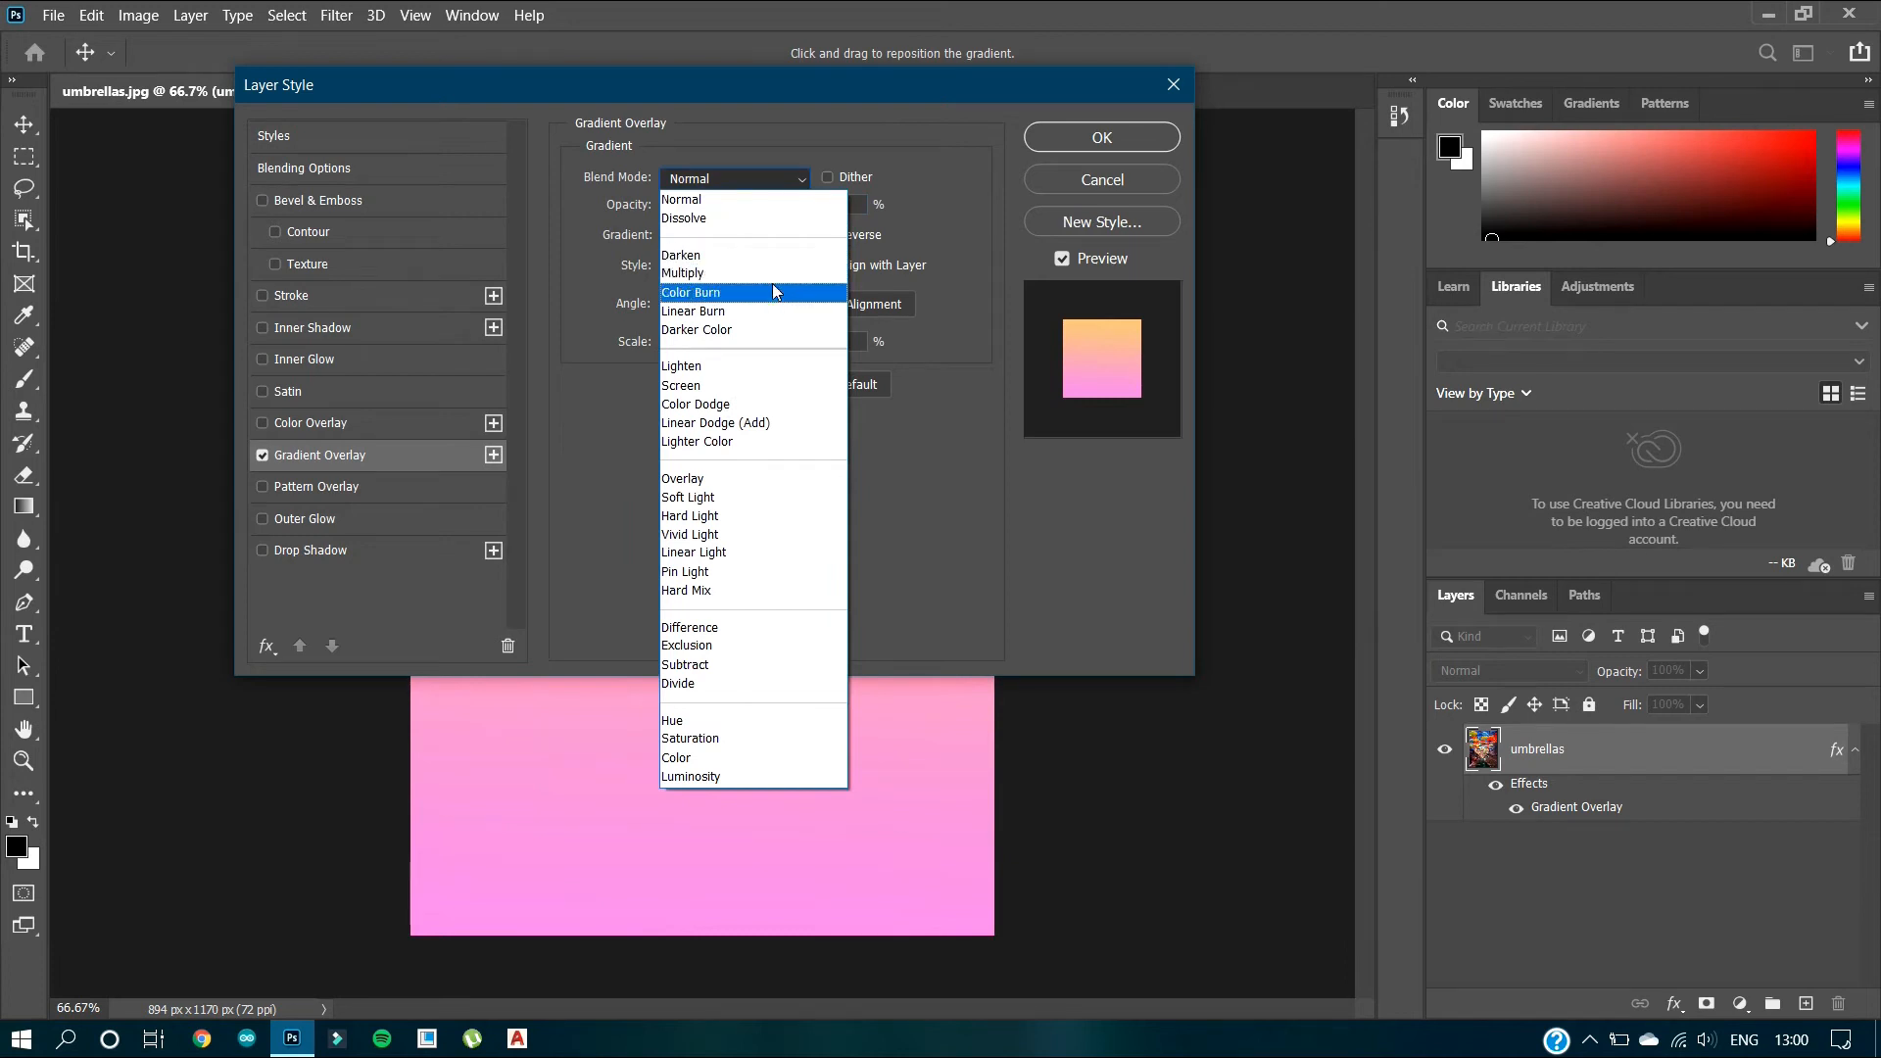
{"action": "left_click", "coordinate": [769, 366]}
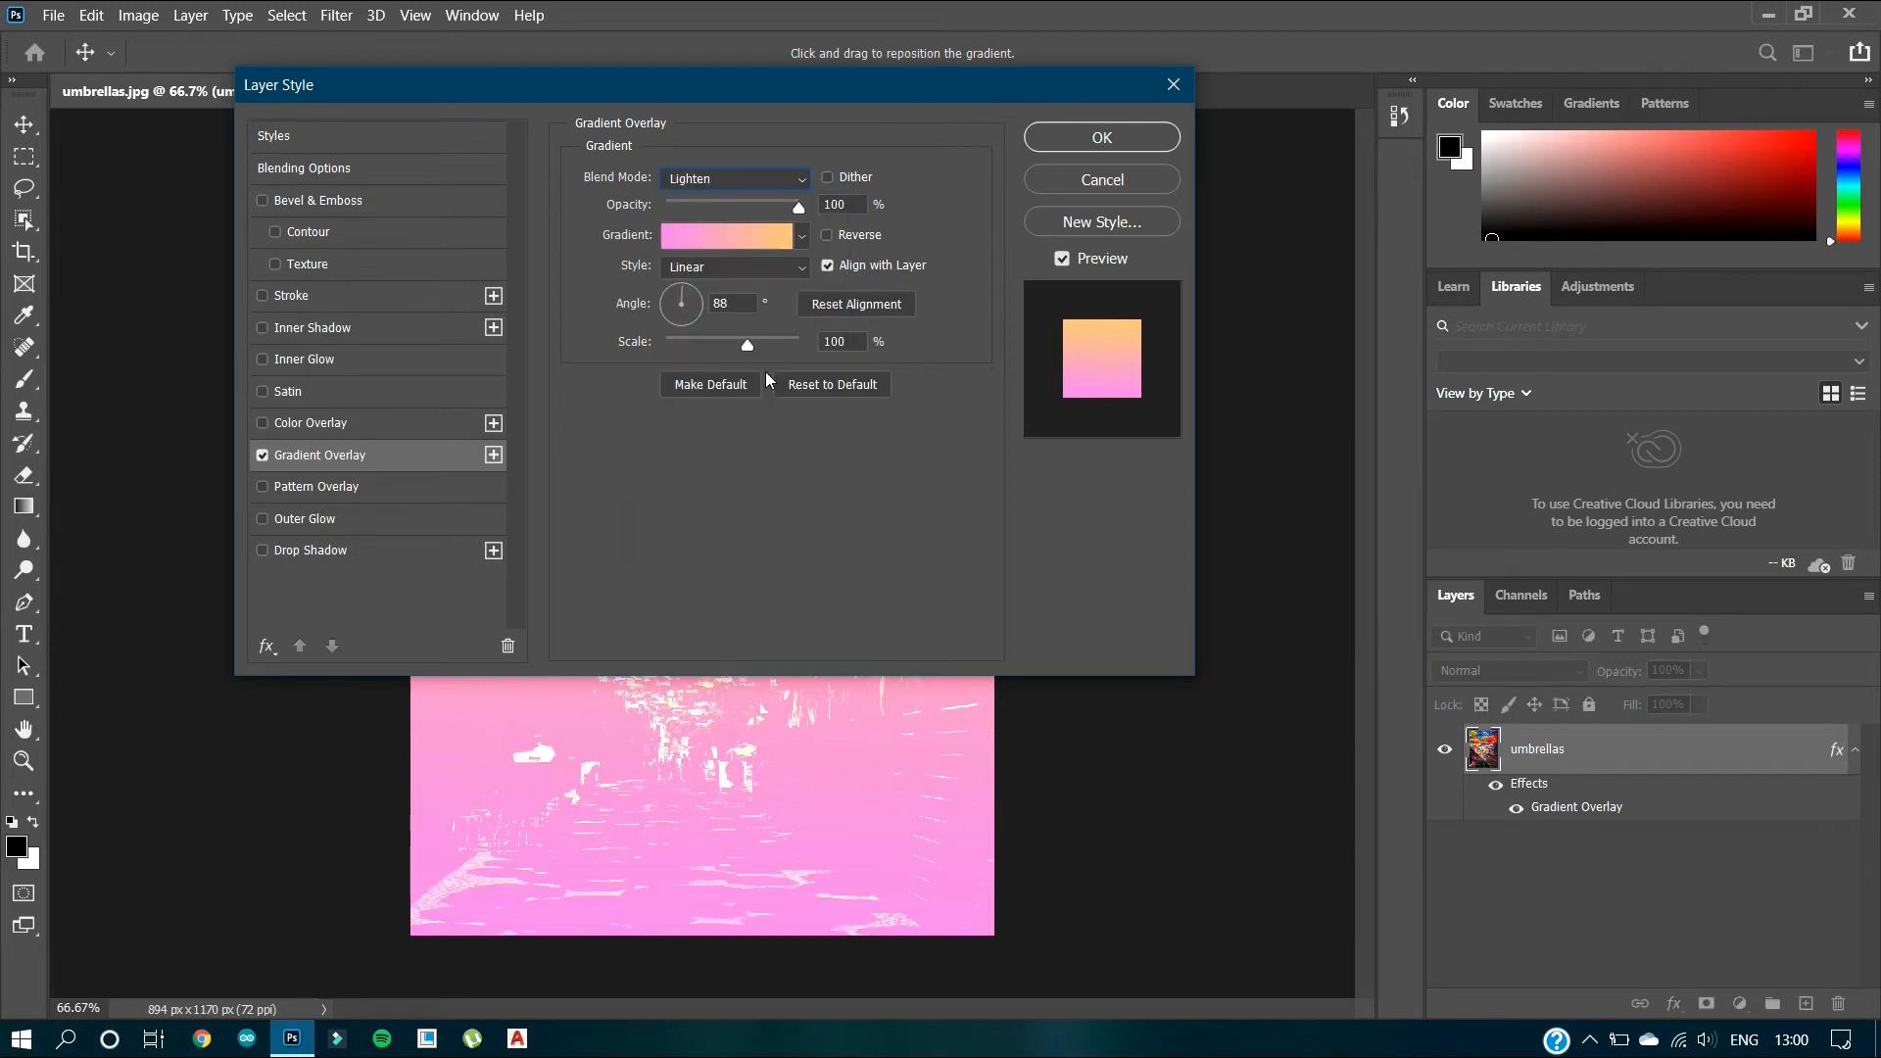
{"action": "left_click_drag", "start_coordinate": [861, 98], "coordinate": [1635, 272]}
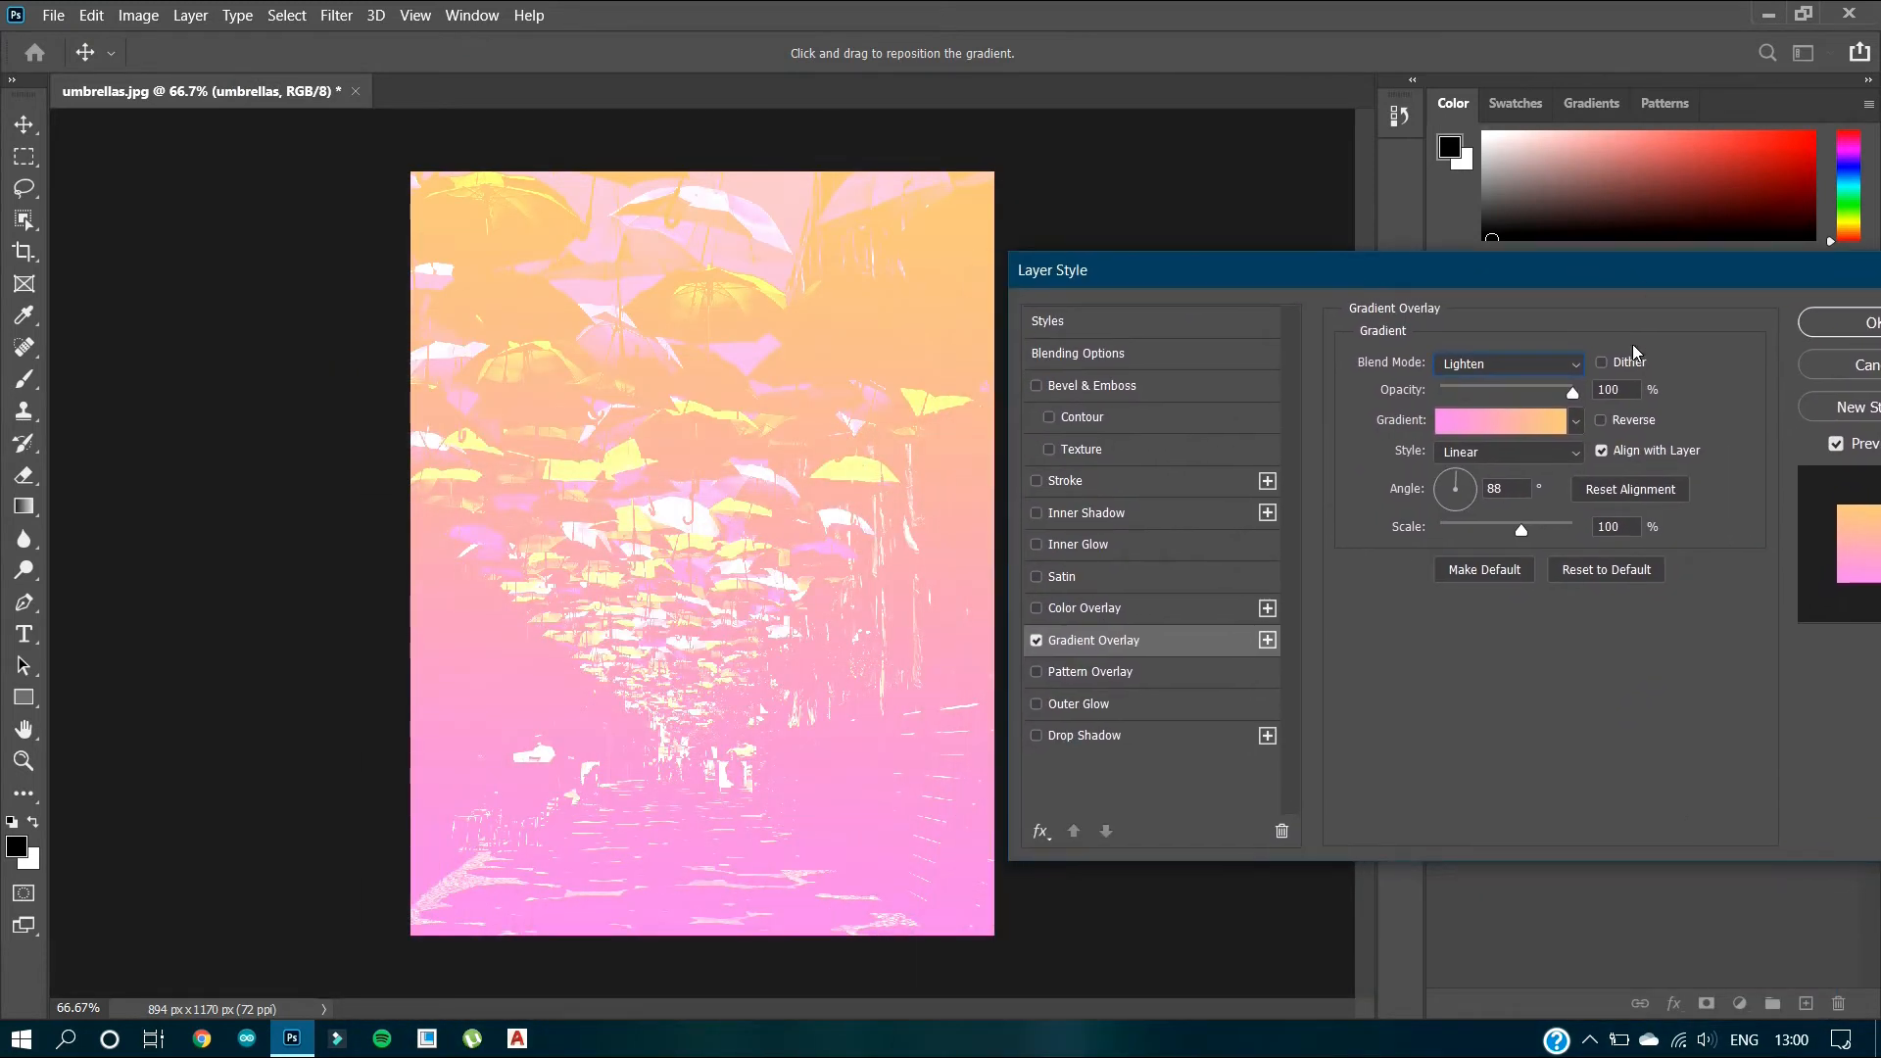
{"action": "left_click", "coordinate": [1575, 365]}
{"action": "left_click", "coordinate": [1563, 664]}
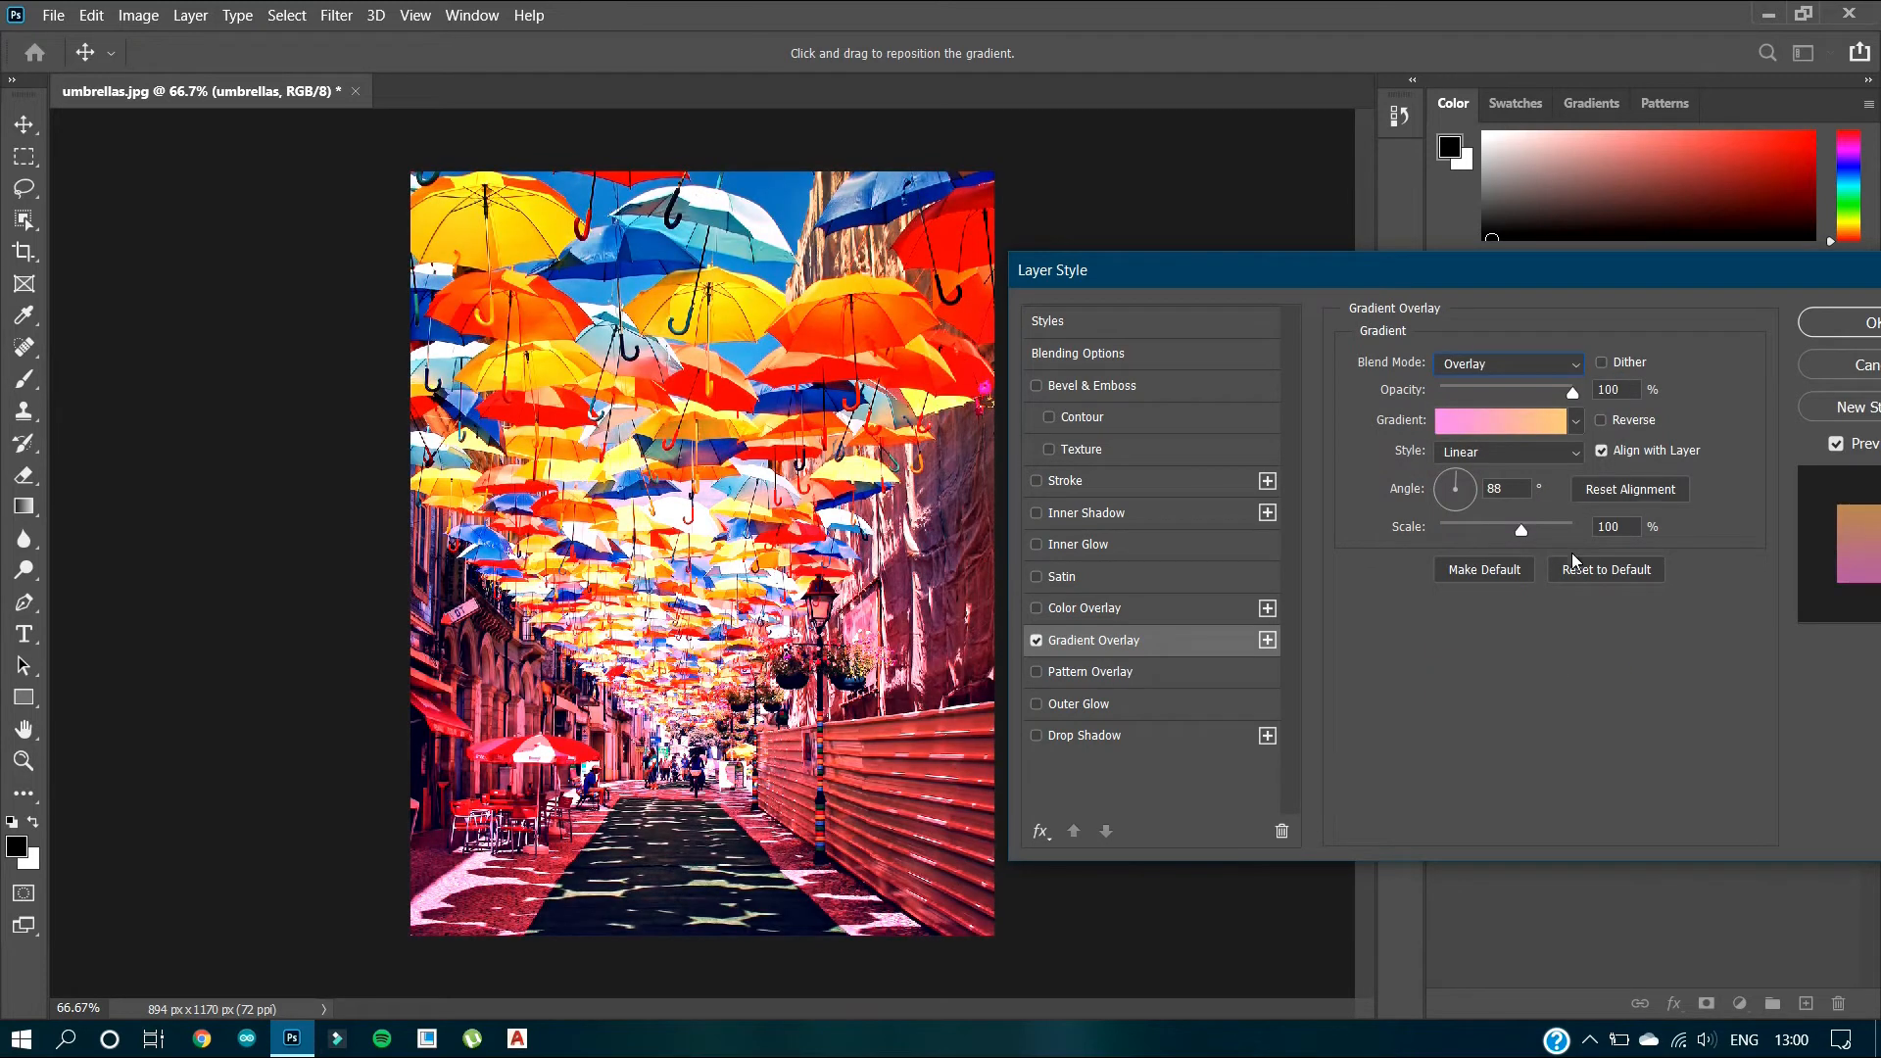
{"action": "left_click_drag", "start_coordinate": [1602, 260], "coordinate": [1584, 57]}
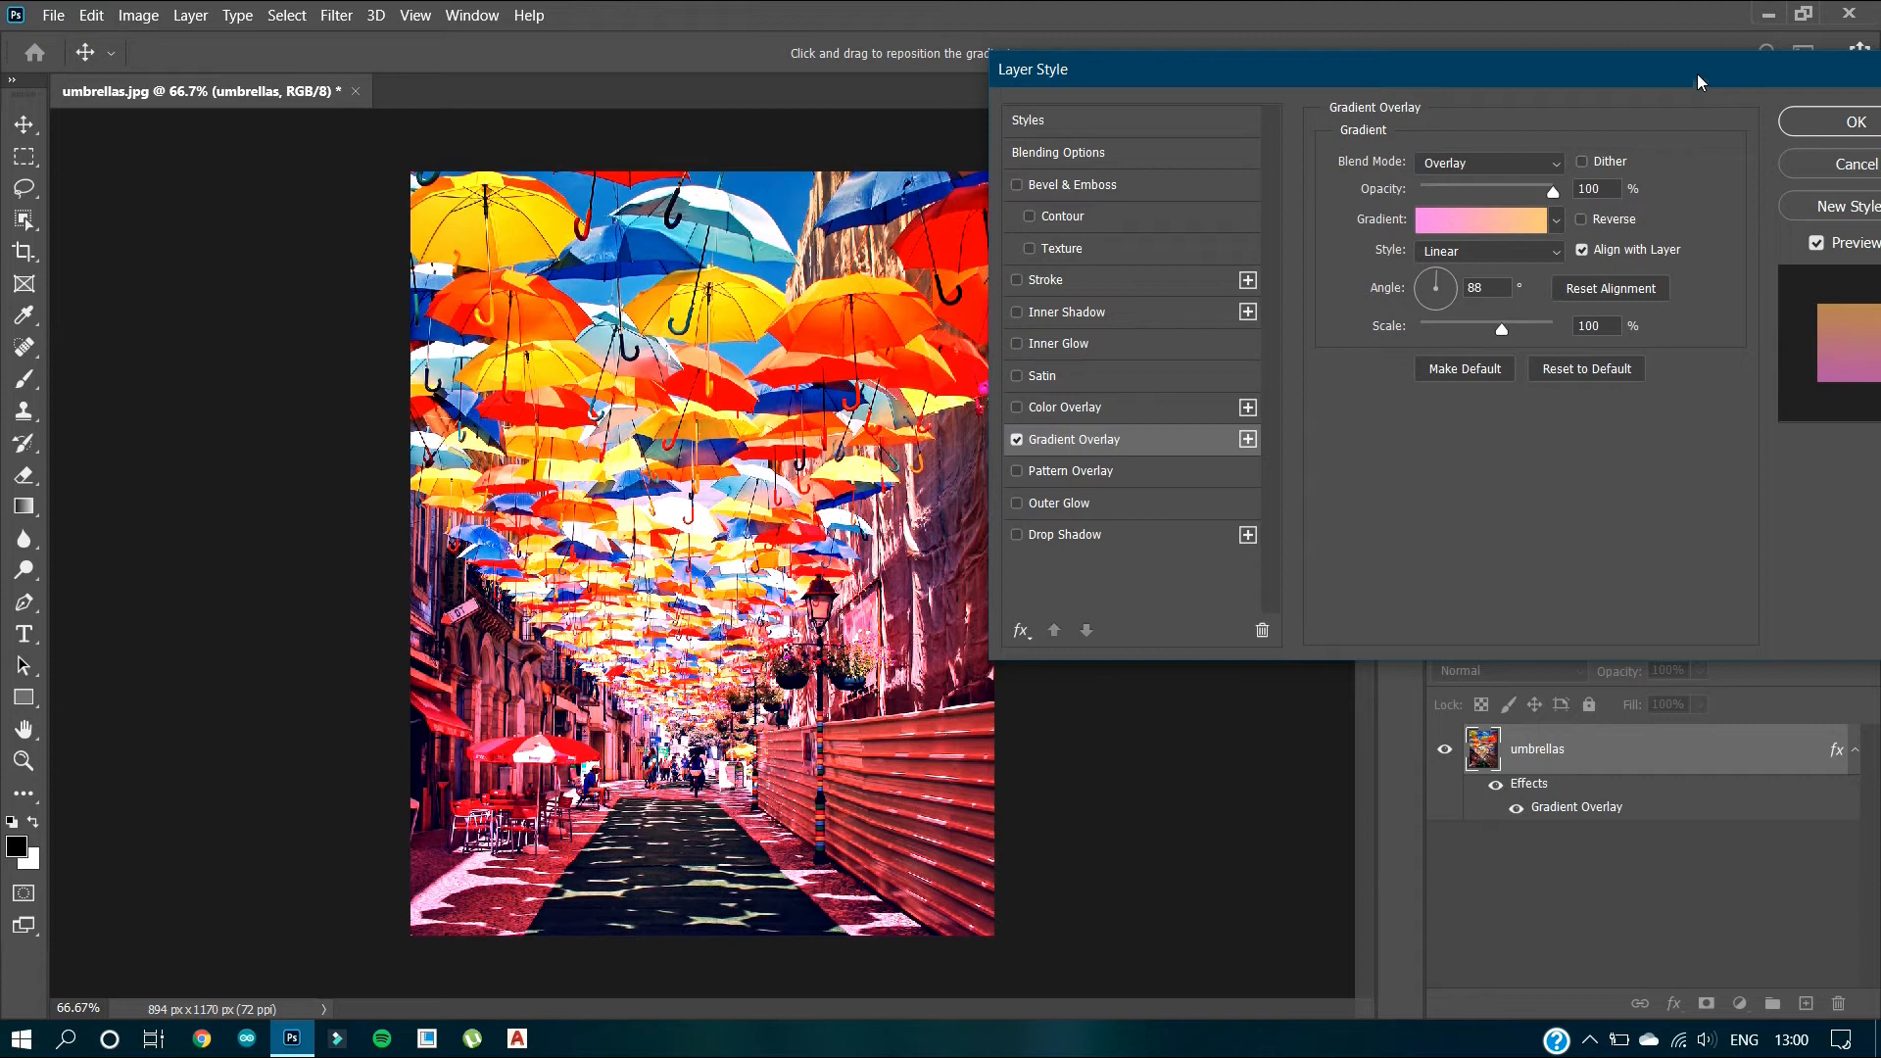
{"action": "left_click", "coordinate": [1842, 122]}
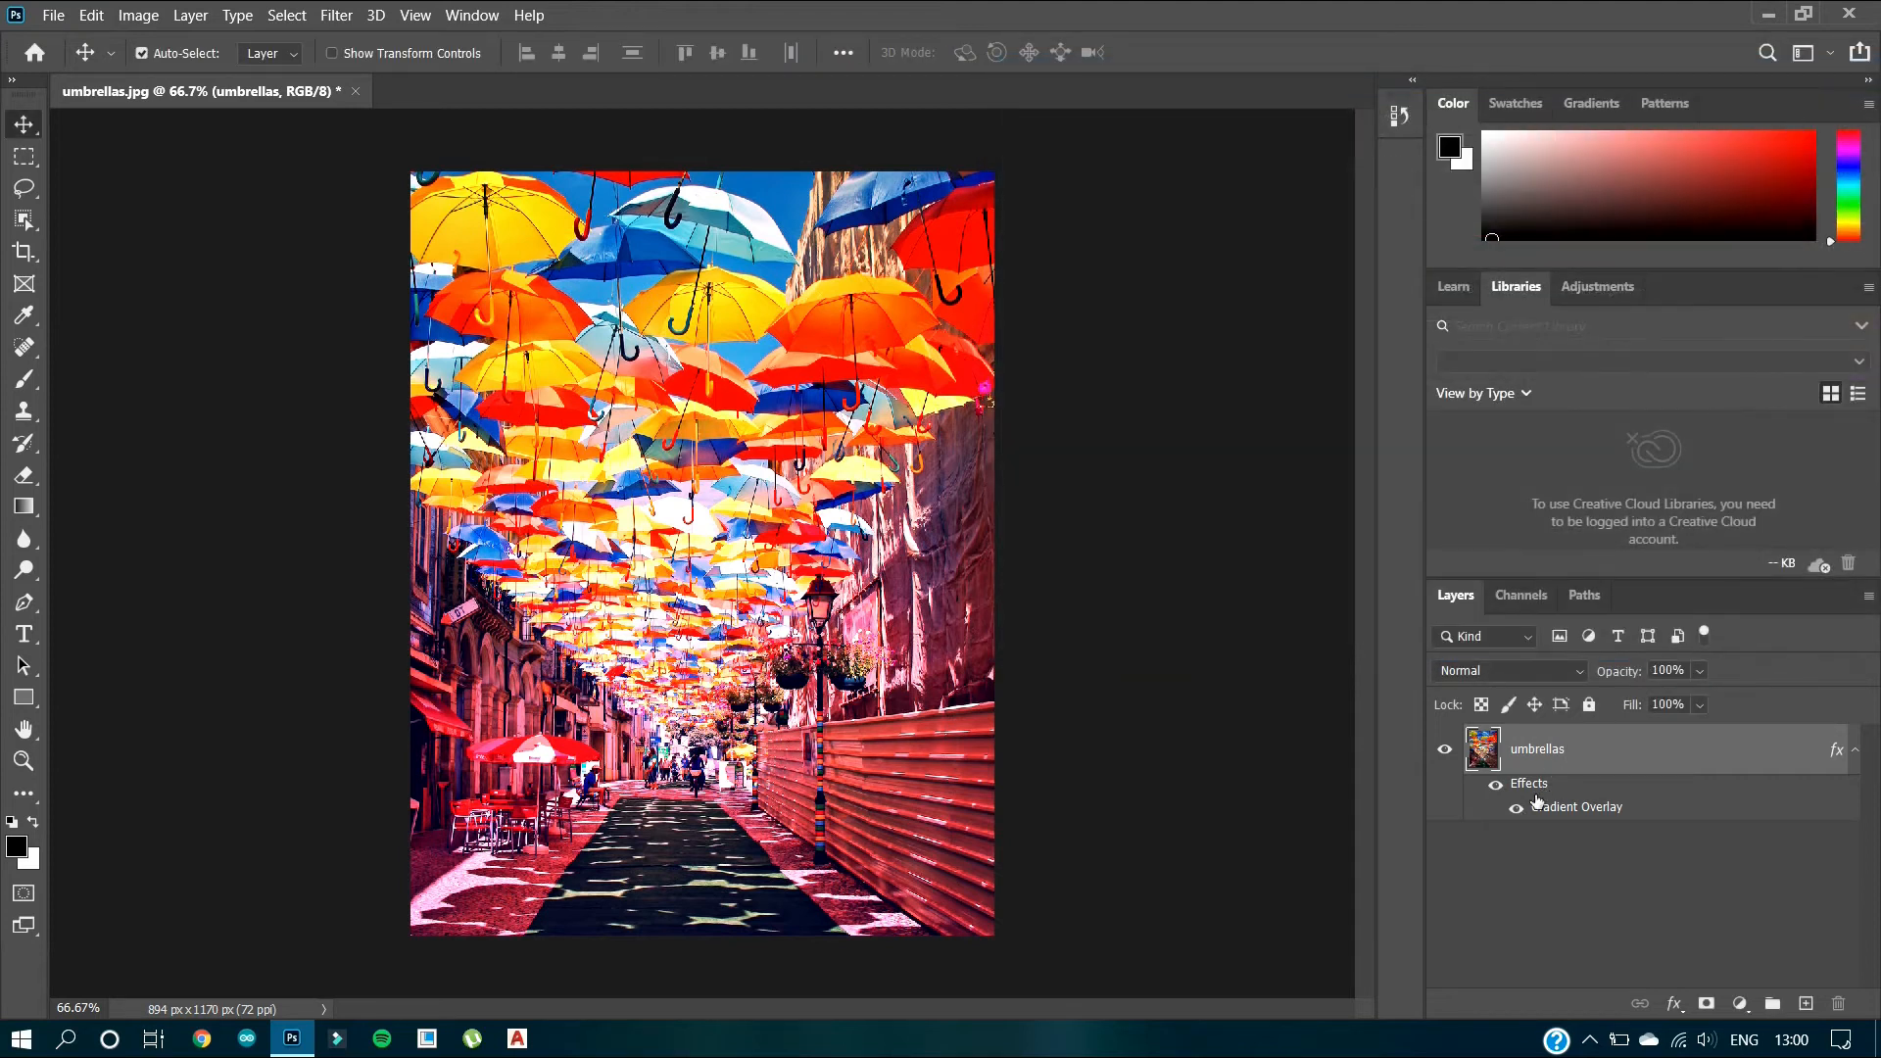
Step: Toggle the gradient overlay's visibility repeatedly to compare the photo with and without the effect
{"action": "left_click", "coordinate": [1516, 809]}
{"action": "left_click", "coordinate": [1517, 809]}
{"action": "left_click", "coordinate": [1516, 811]}
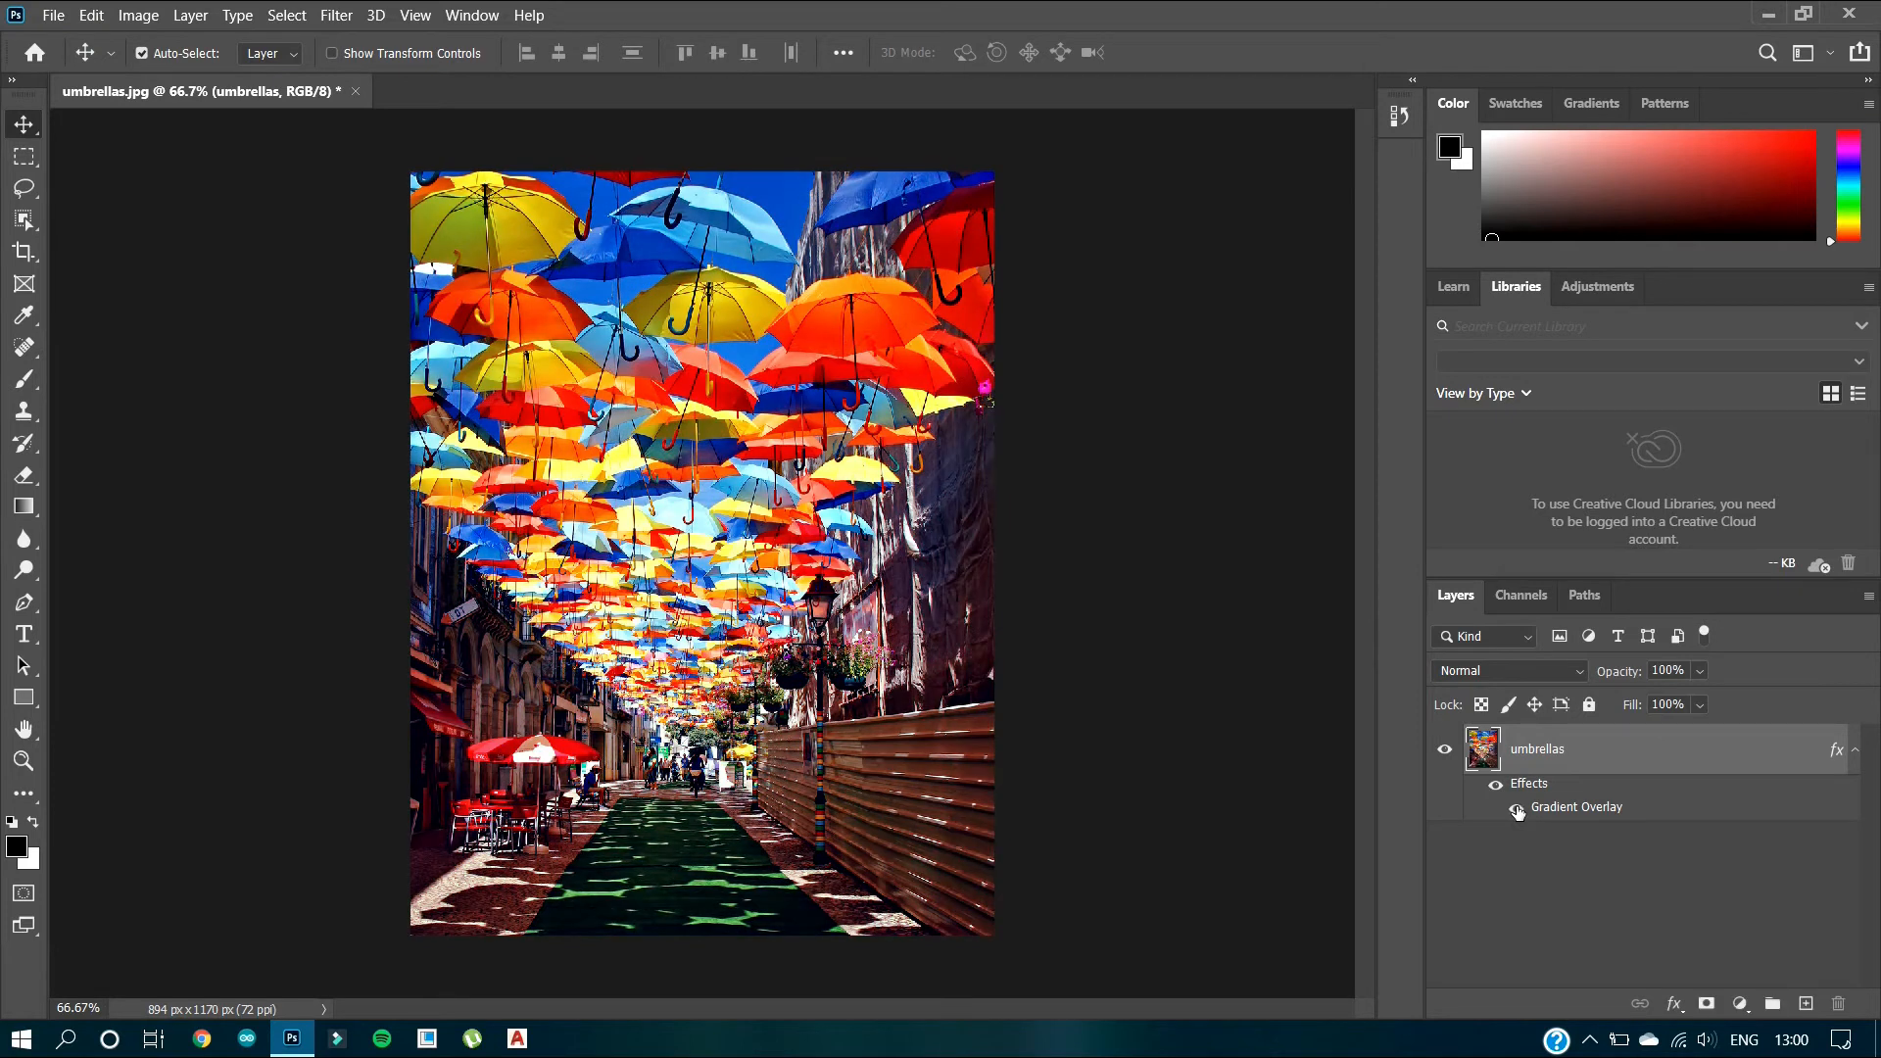
{"action": "left_click", "coordinate": [1517, 810]}
{"action": "left_click", "coordinate": [1517, 810]}
{"action": "left_click", "coordinate": [1516, 808]}
Step: Try several blend modes on the gradient overlay, including Linear Light and Hard Mix, and apply Hard Light
{"action": "double_click", "coordinate": [1575, 808]}
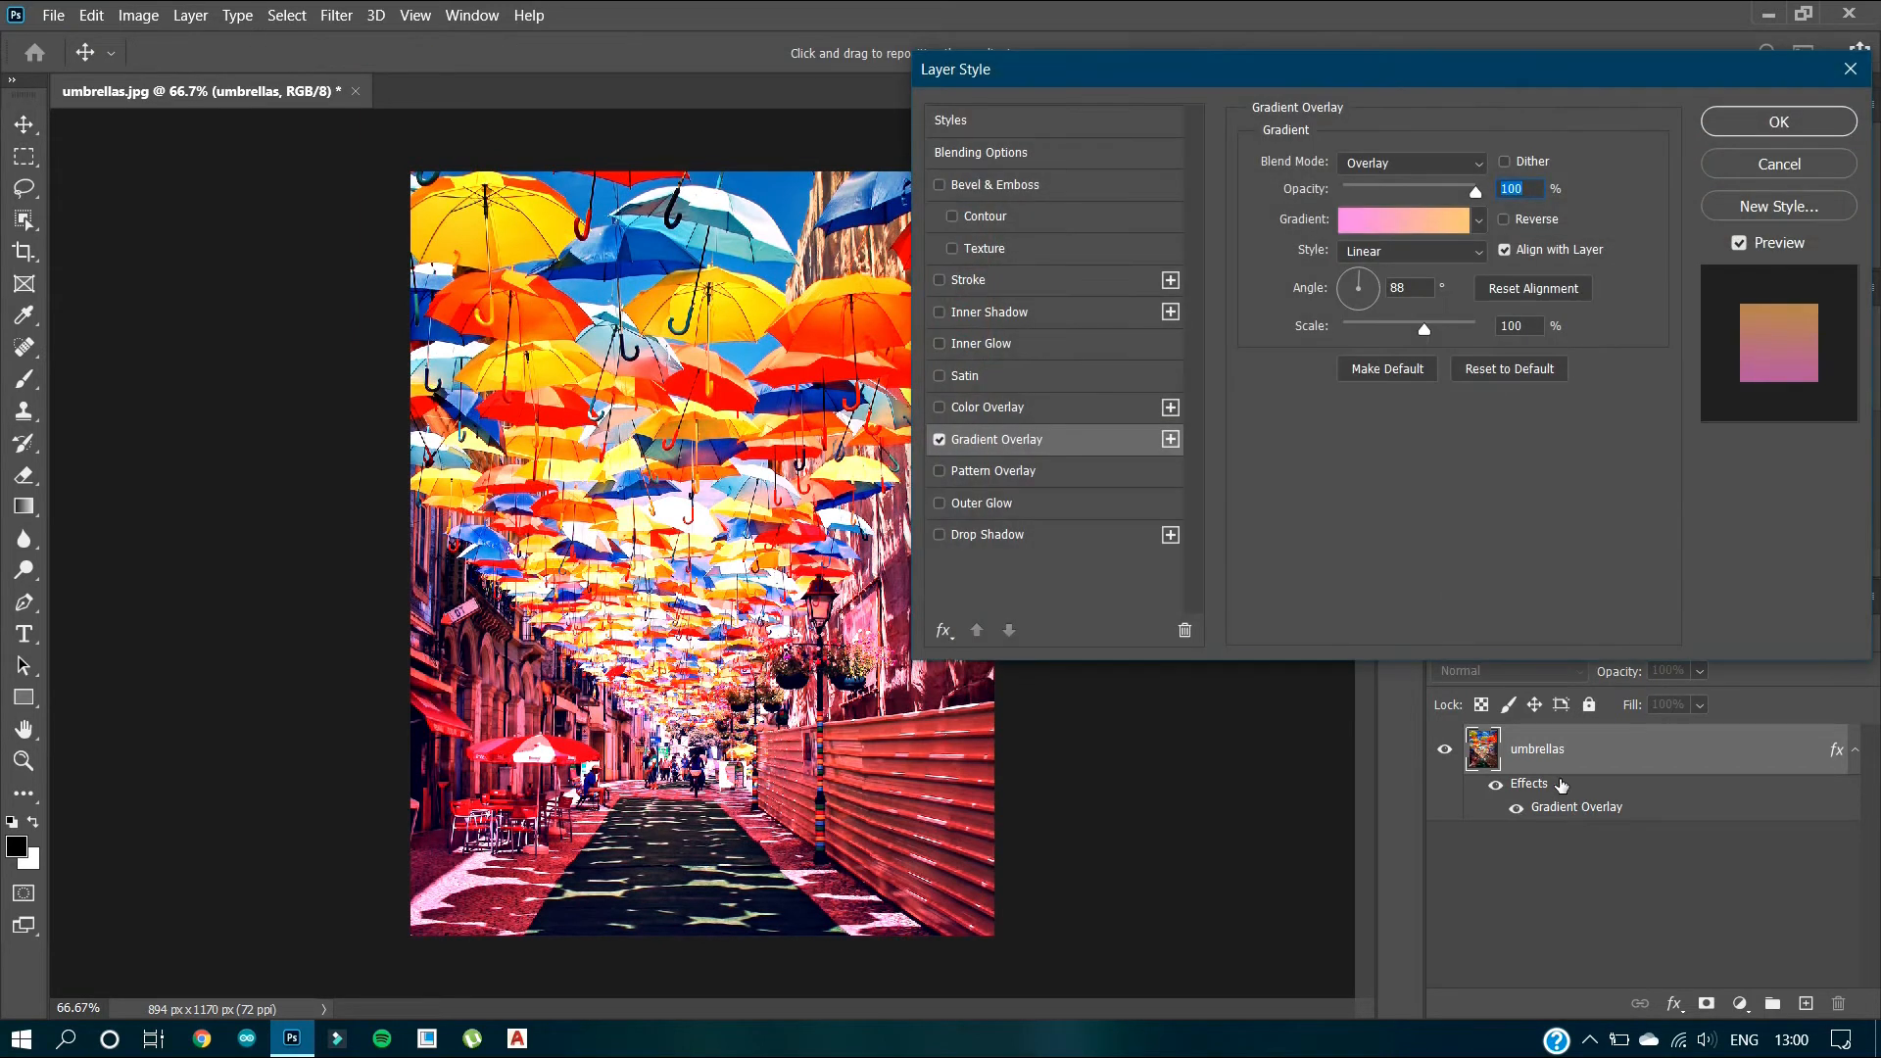
{"action": "left_click", "coordinate": [1483, 161]}
{"action": "left_click", "coordinate": [1395, 496]}
{"action": "left_click", "coordinate": [1411, 163]}
{"action": "left_click", "coordinate": [1391, 481]}
{"action": "left_click", "coordinate": [1411, 162]}
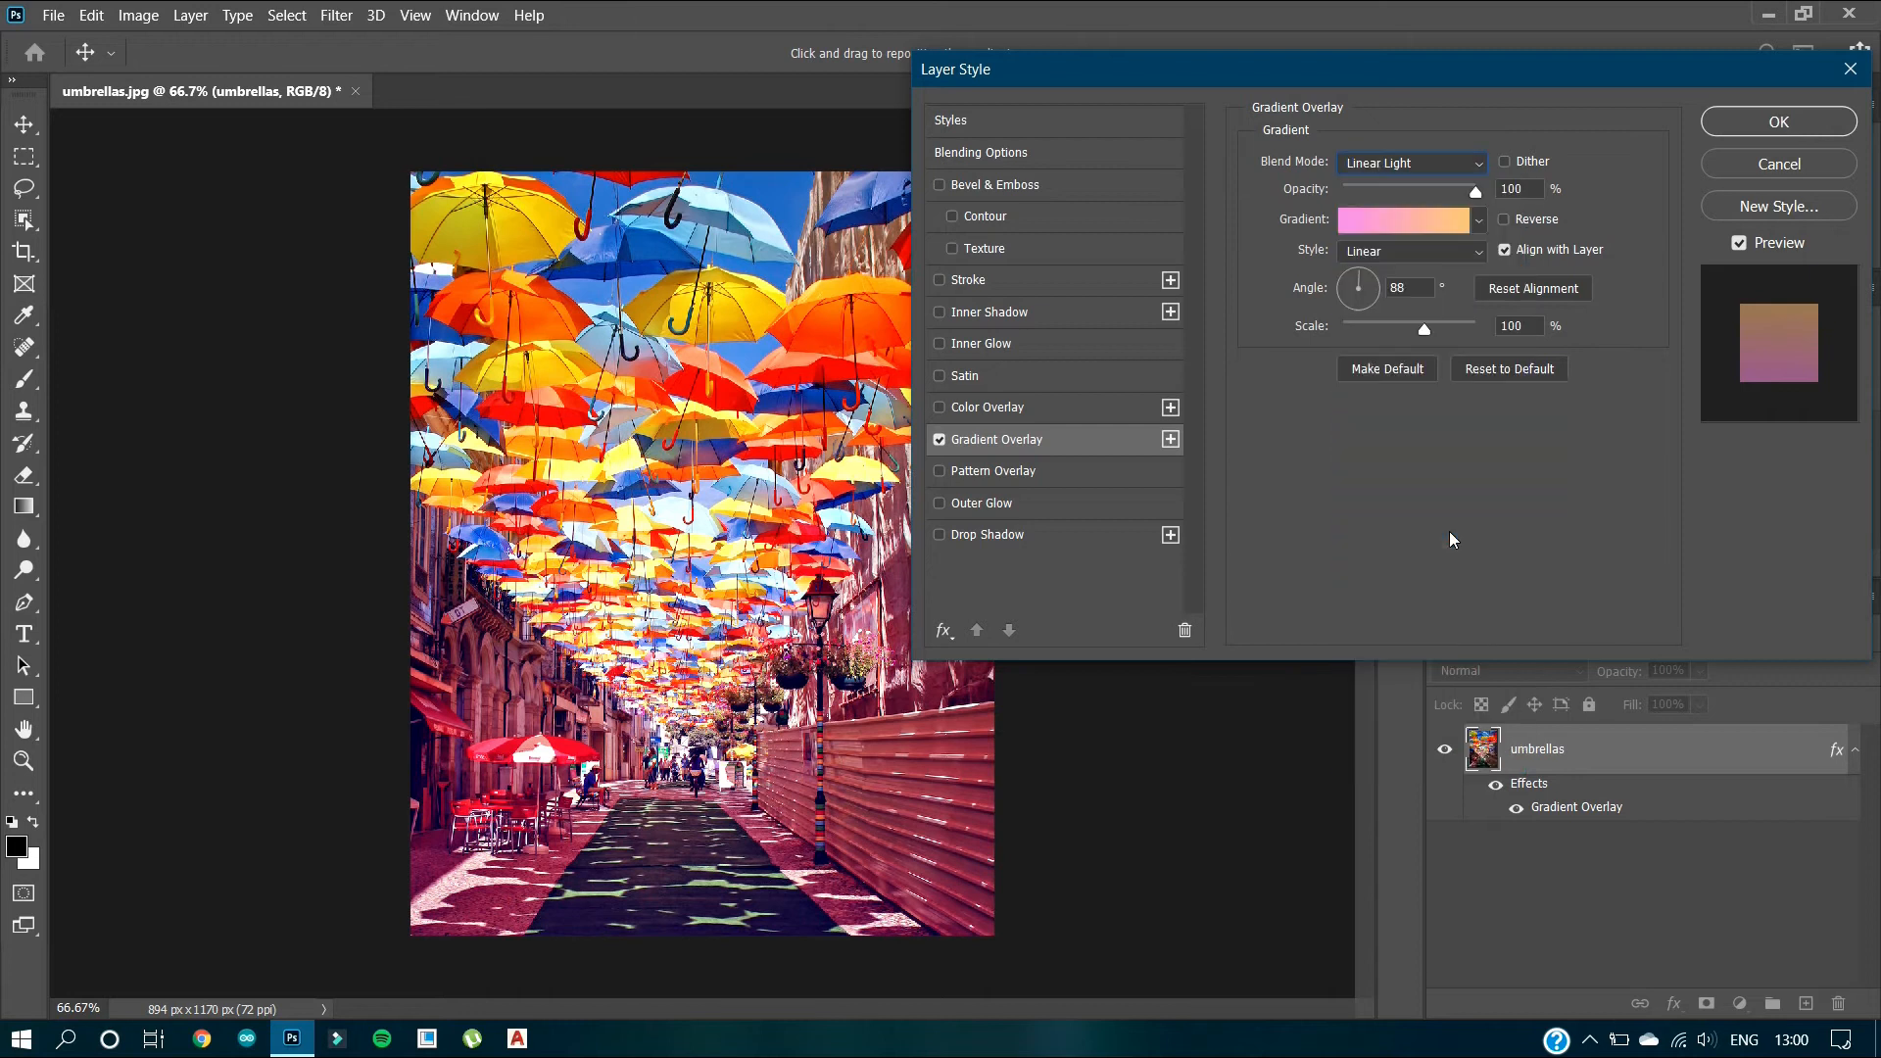
{"action": "left_click", "coordinate": [1451, 537]}
{"action": "left_click", "coordinate": [1477, 163]}
{"action": "left_click", "coordinate": [1409, 517]}
{"action": "left_click", "coordinate": [1477, 163]}
{"action": "left_click", "coordinate": [1450, 574]}
{"action": "left_click", "coordinate": [1477, 163]}
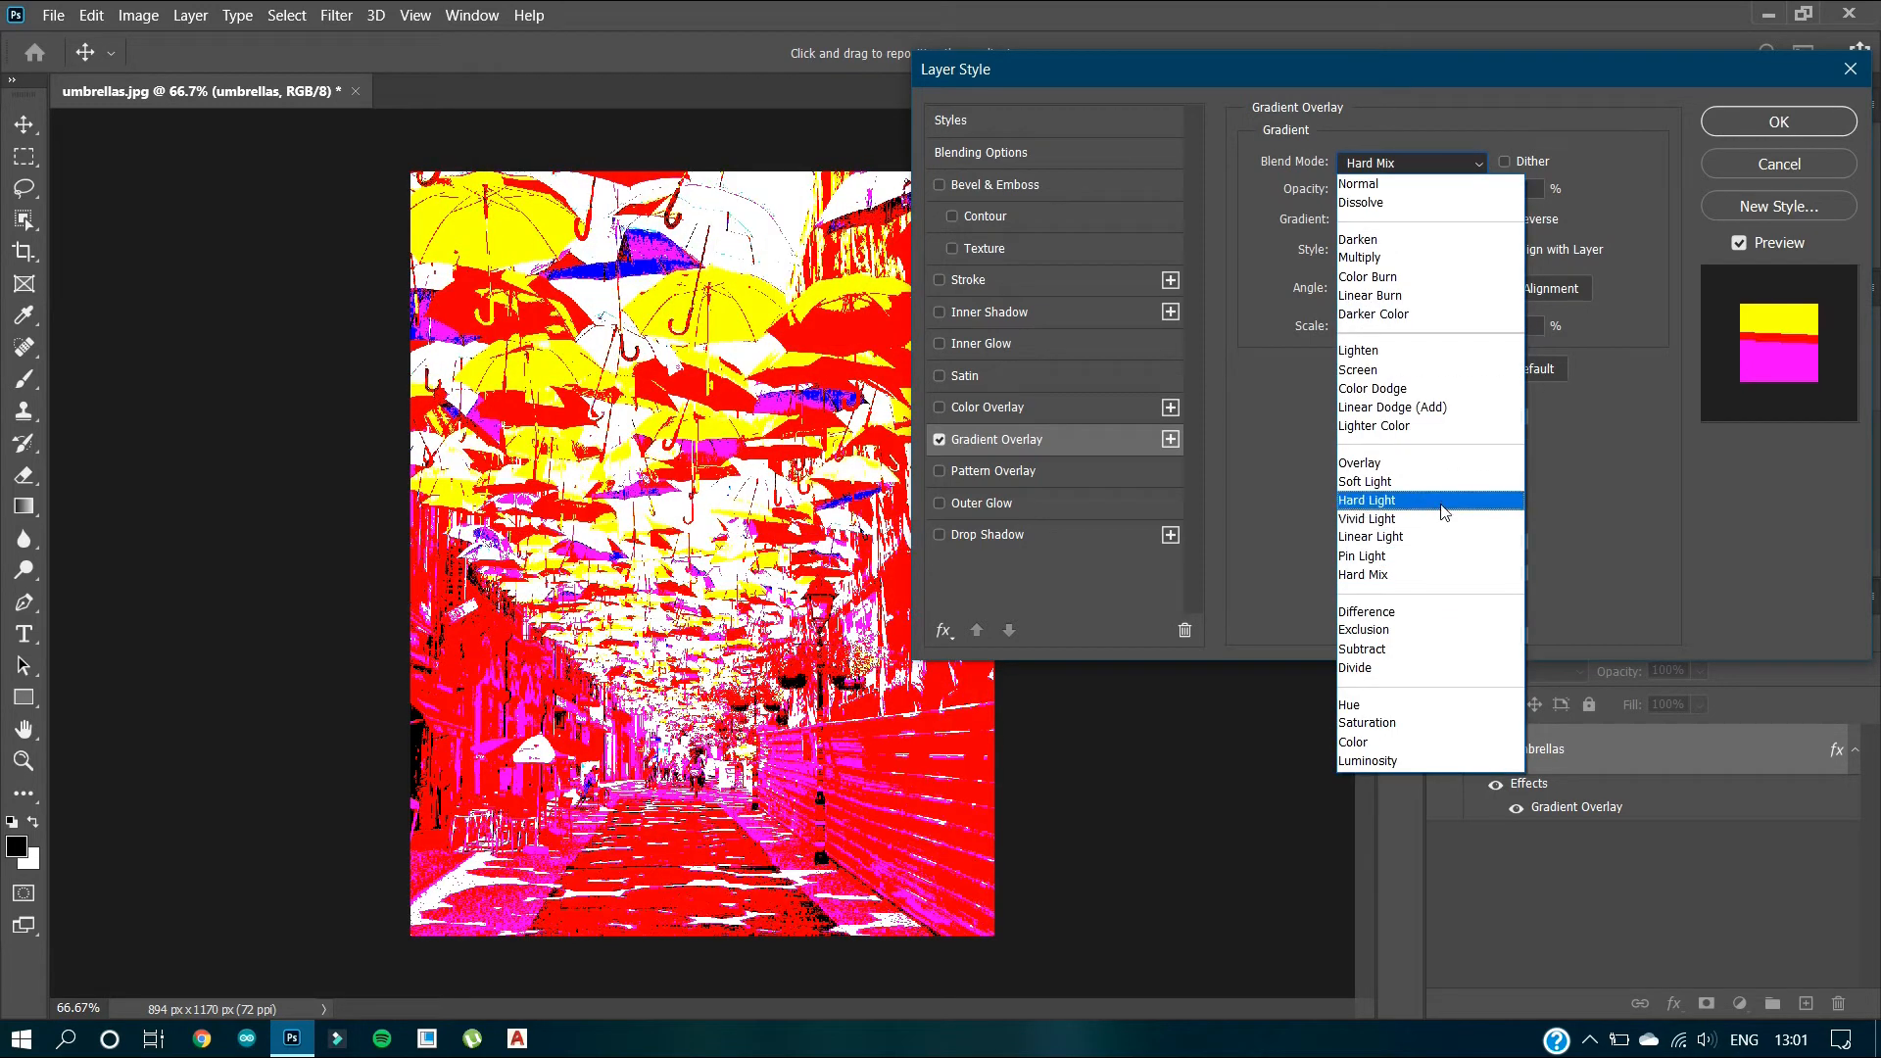
{"action": "left_click", "coordinate": [1443, 501]}
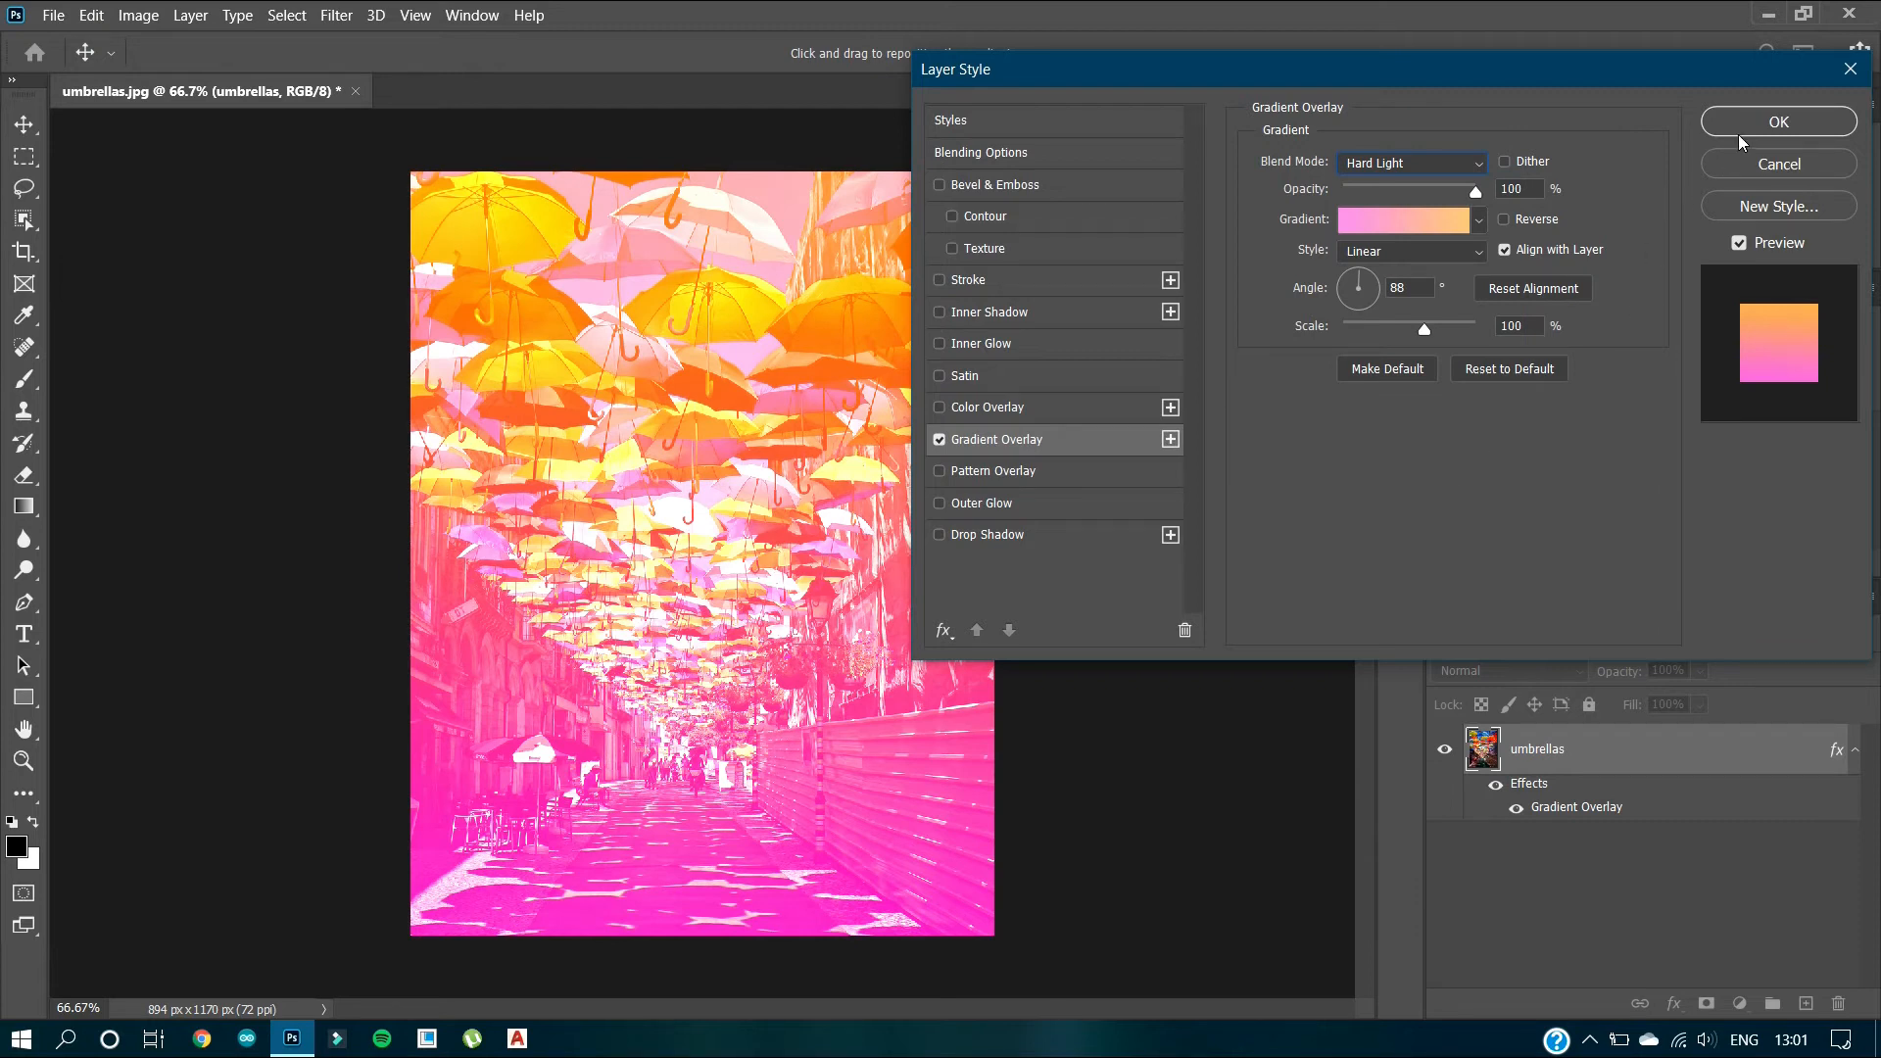
{"action": "left_click", "coordinate": [1776, 119]}
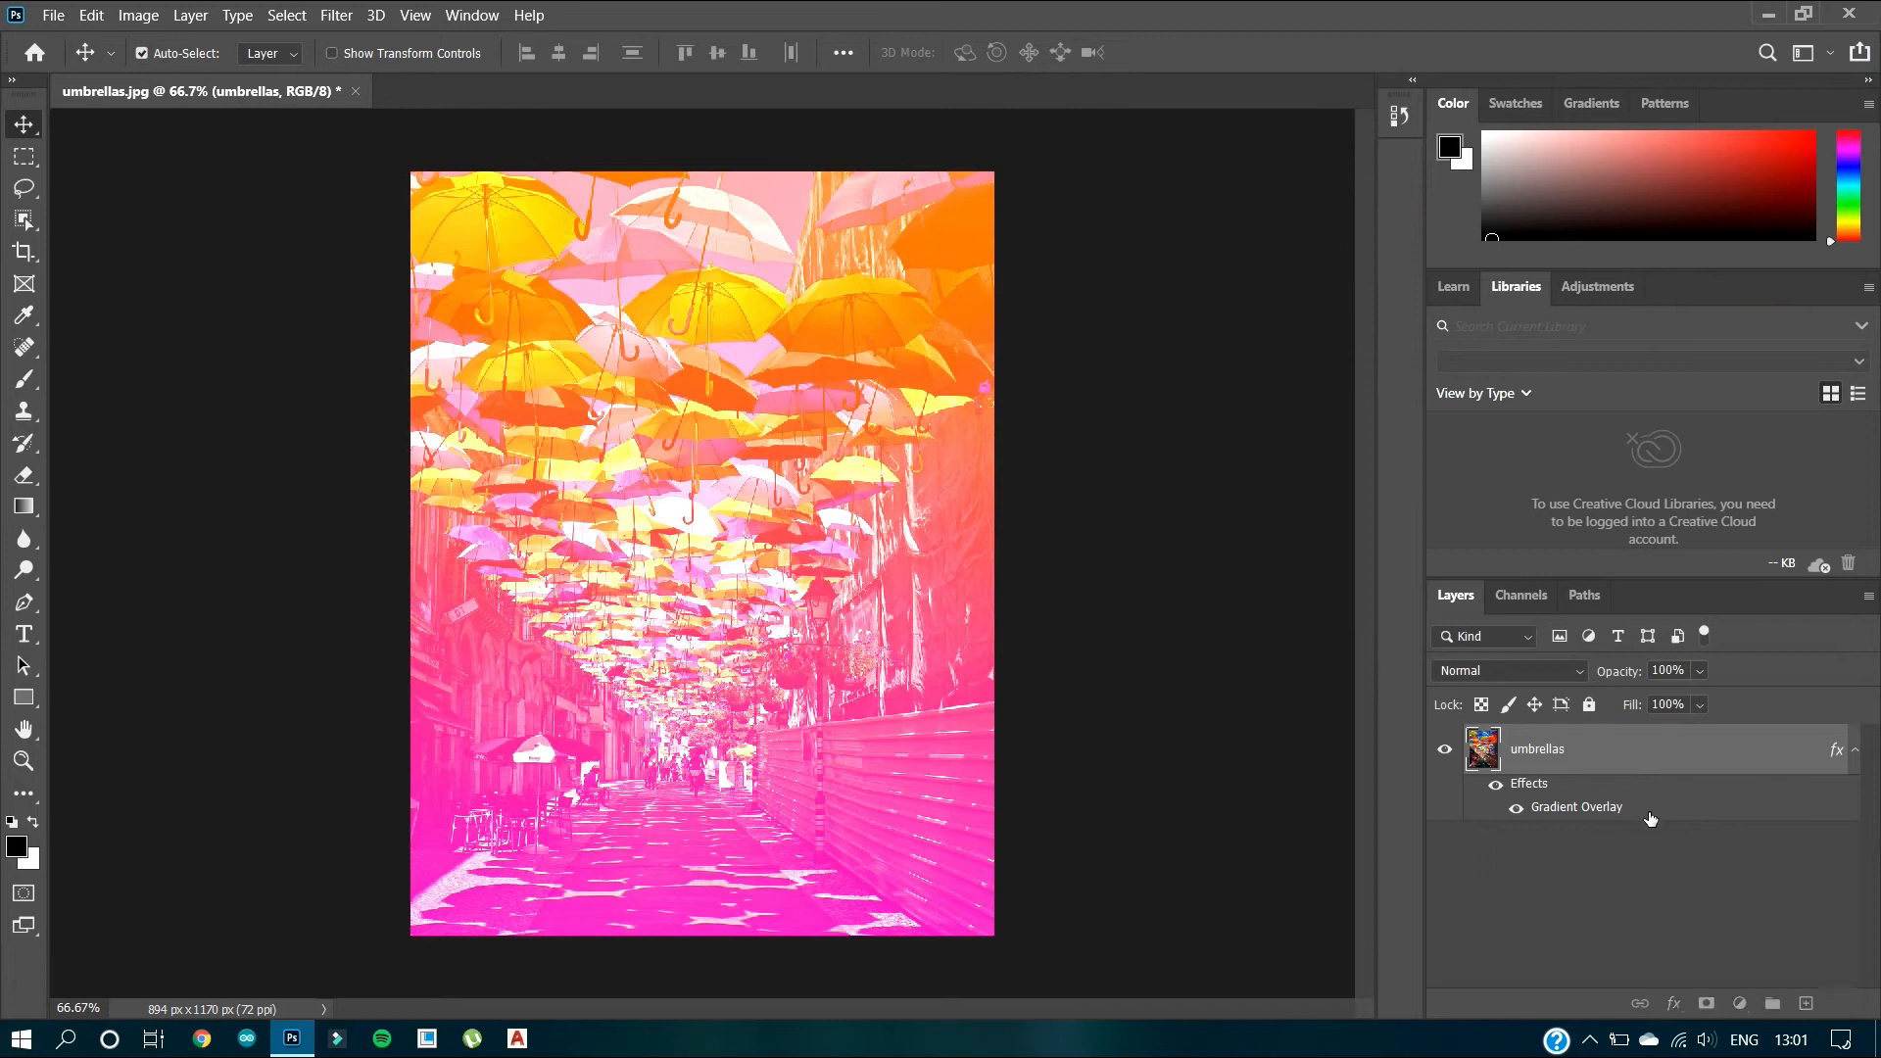
Step: Reduce the gradient overlay's opacity to 61% and apply the style
{"action": "double_click", "coordinate": [1597, 809]}
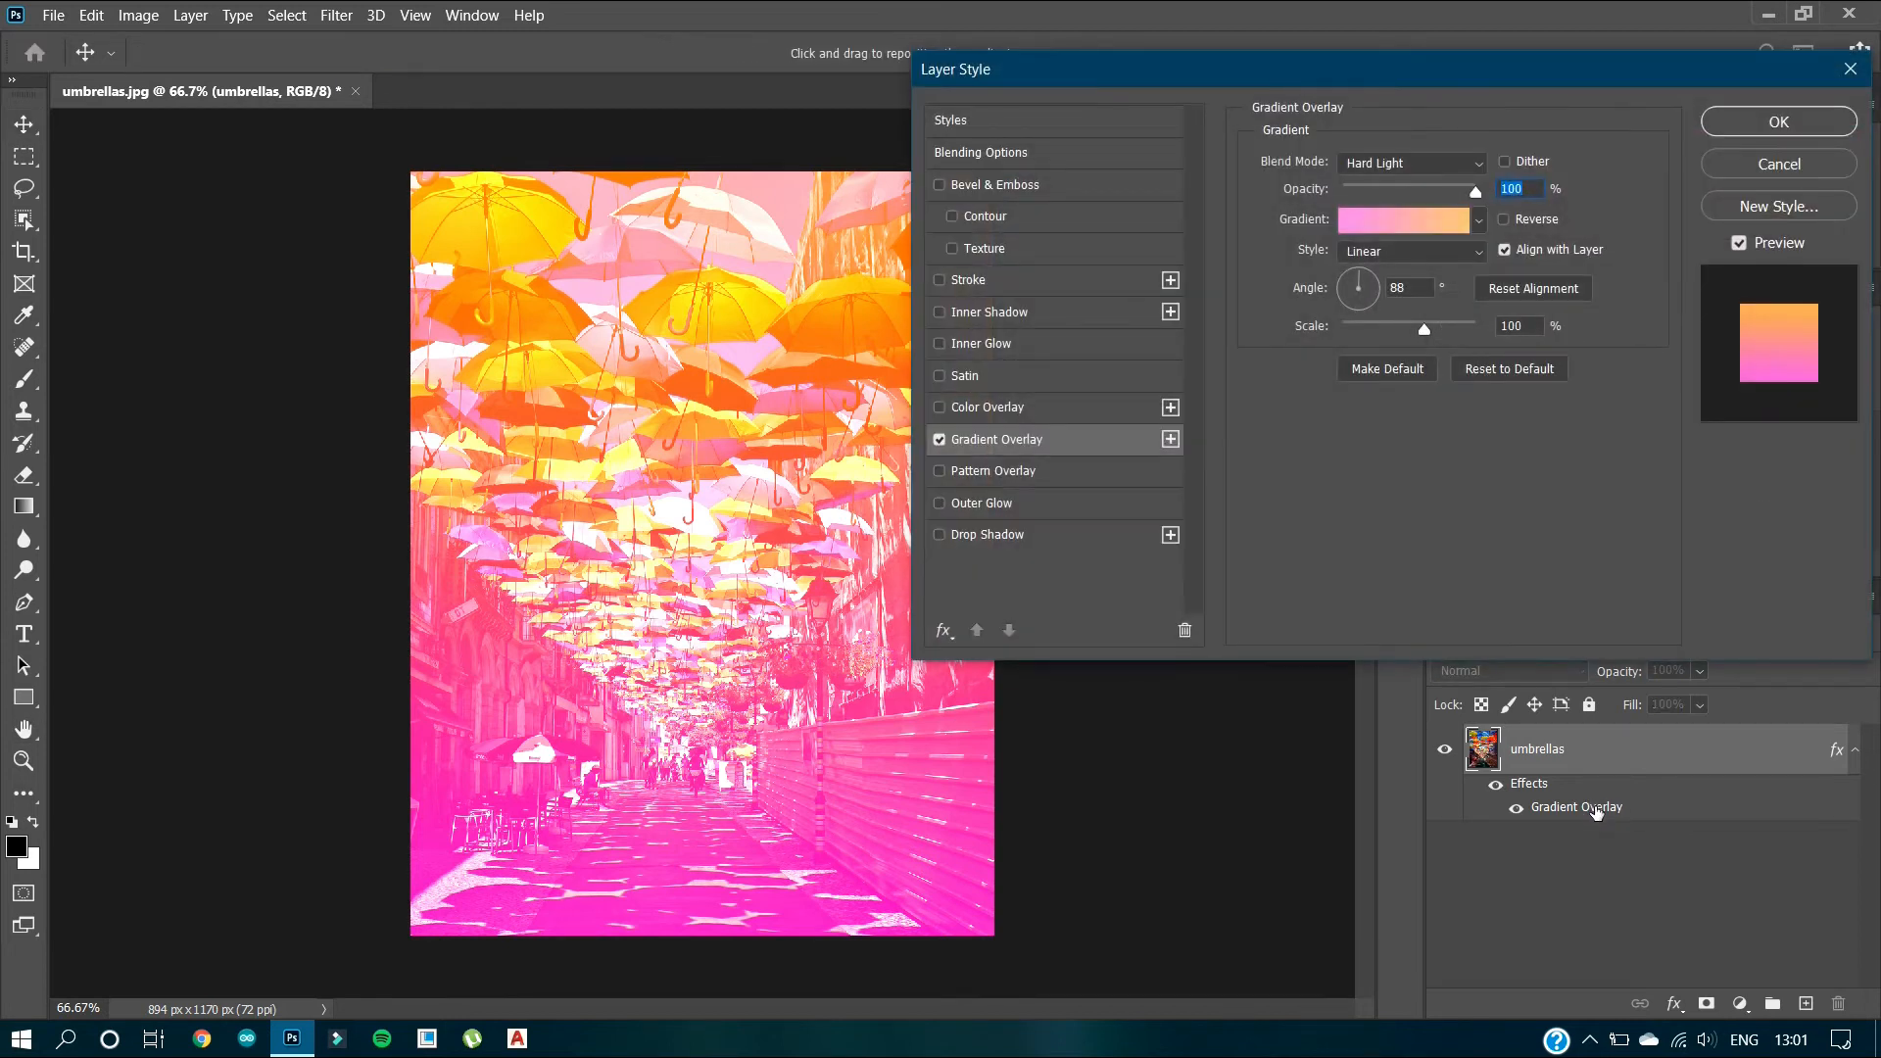
{"action": "left_click", "coordinate": [1532, 188]}
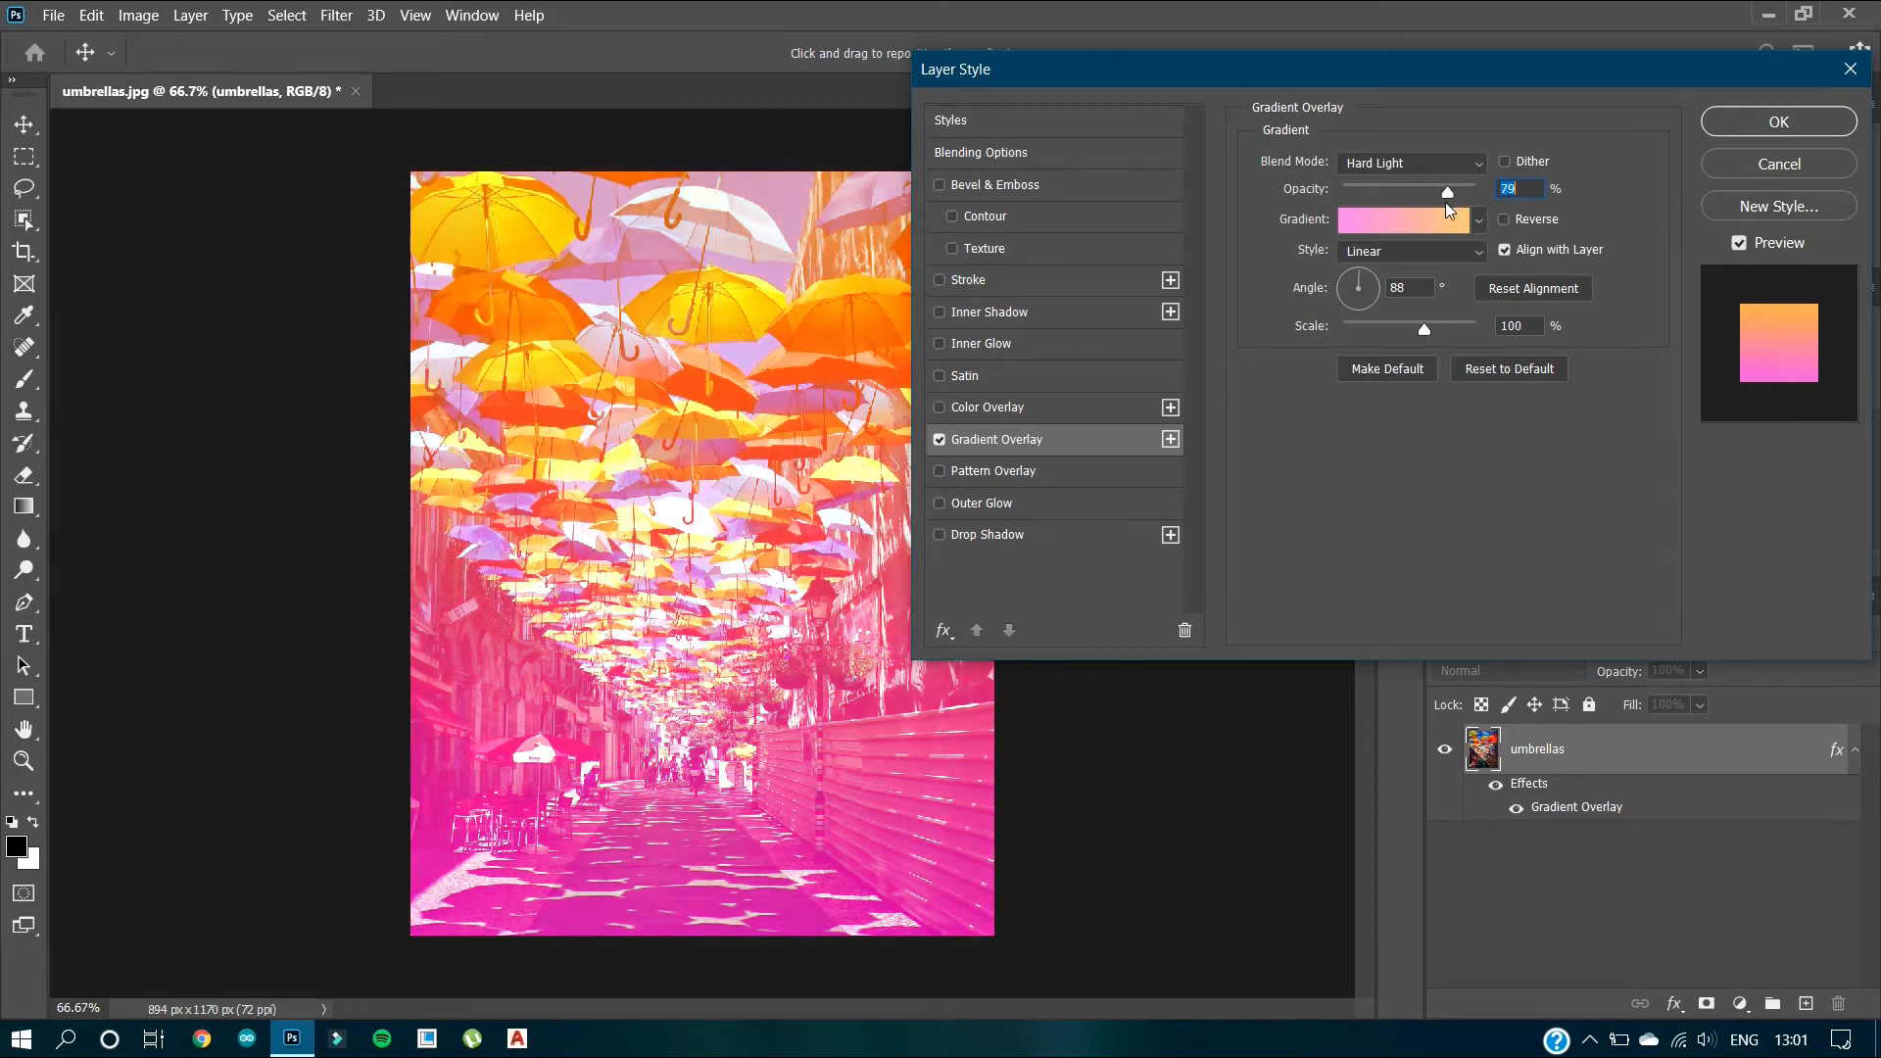
{"action": "left_click_drag", "start_coordinate": [1441, 204], "coordinate": [1431, 207]}
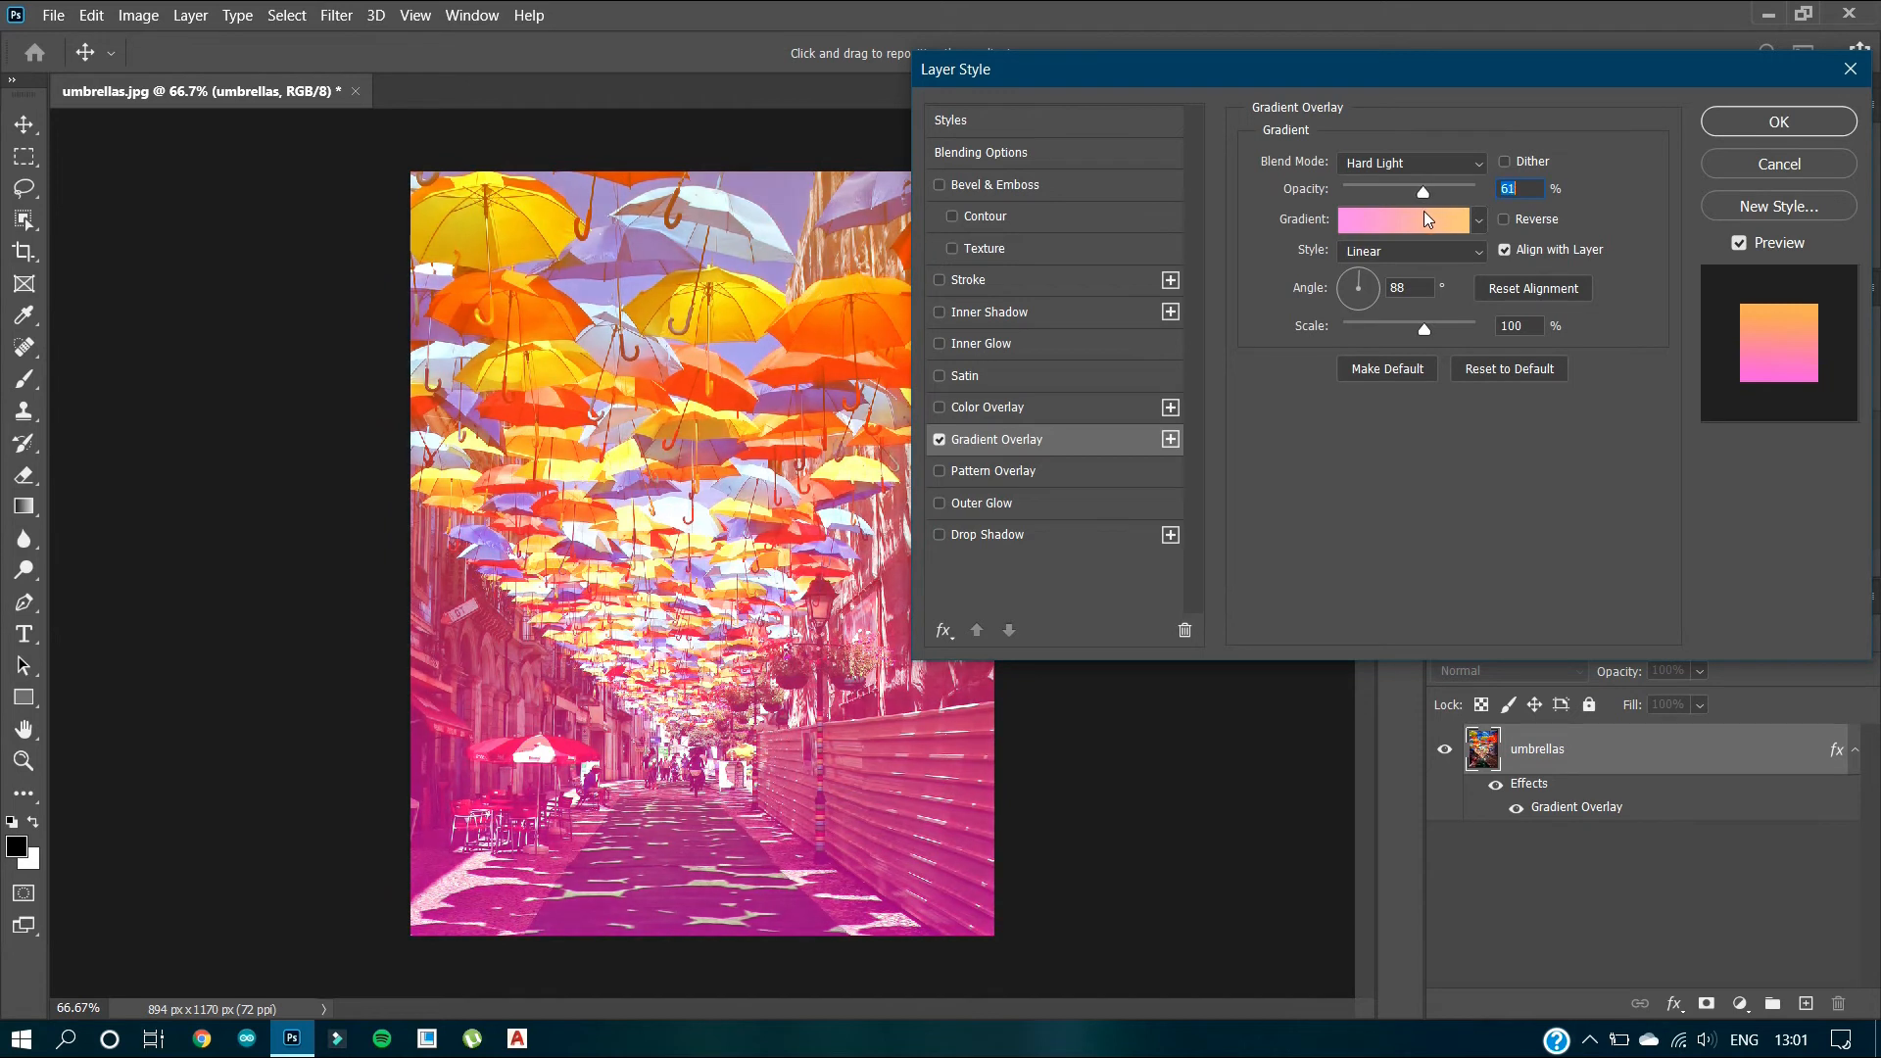
{"action": "left_click", "coordinate": [1715, 119]}
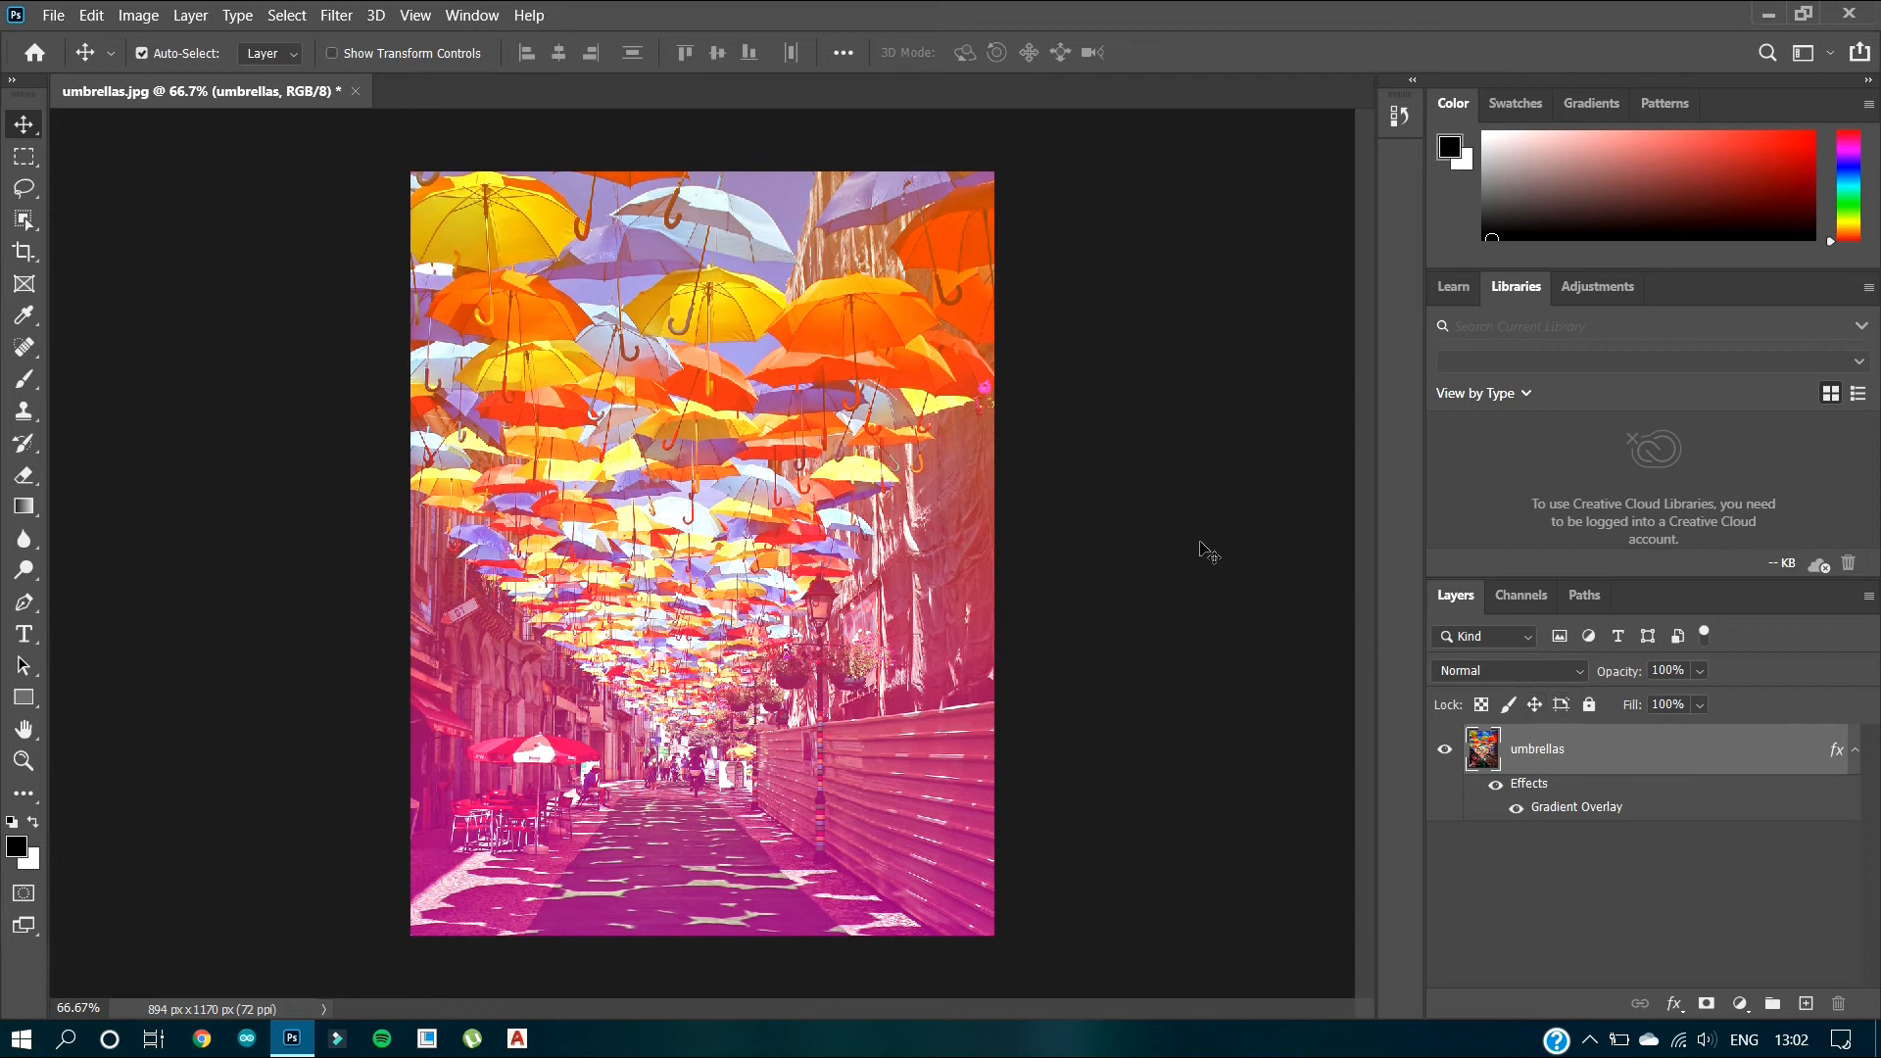
Step: Flatten the image into a single Background layer
{"action": "left_click", "coordinate": [190, 14]}
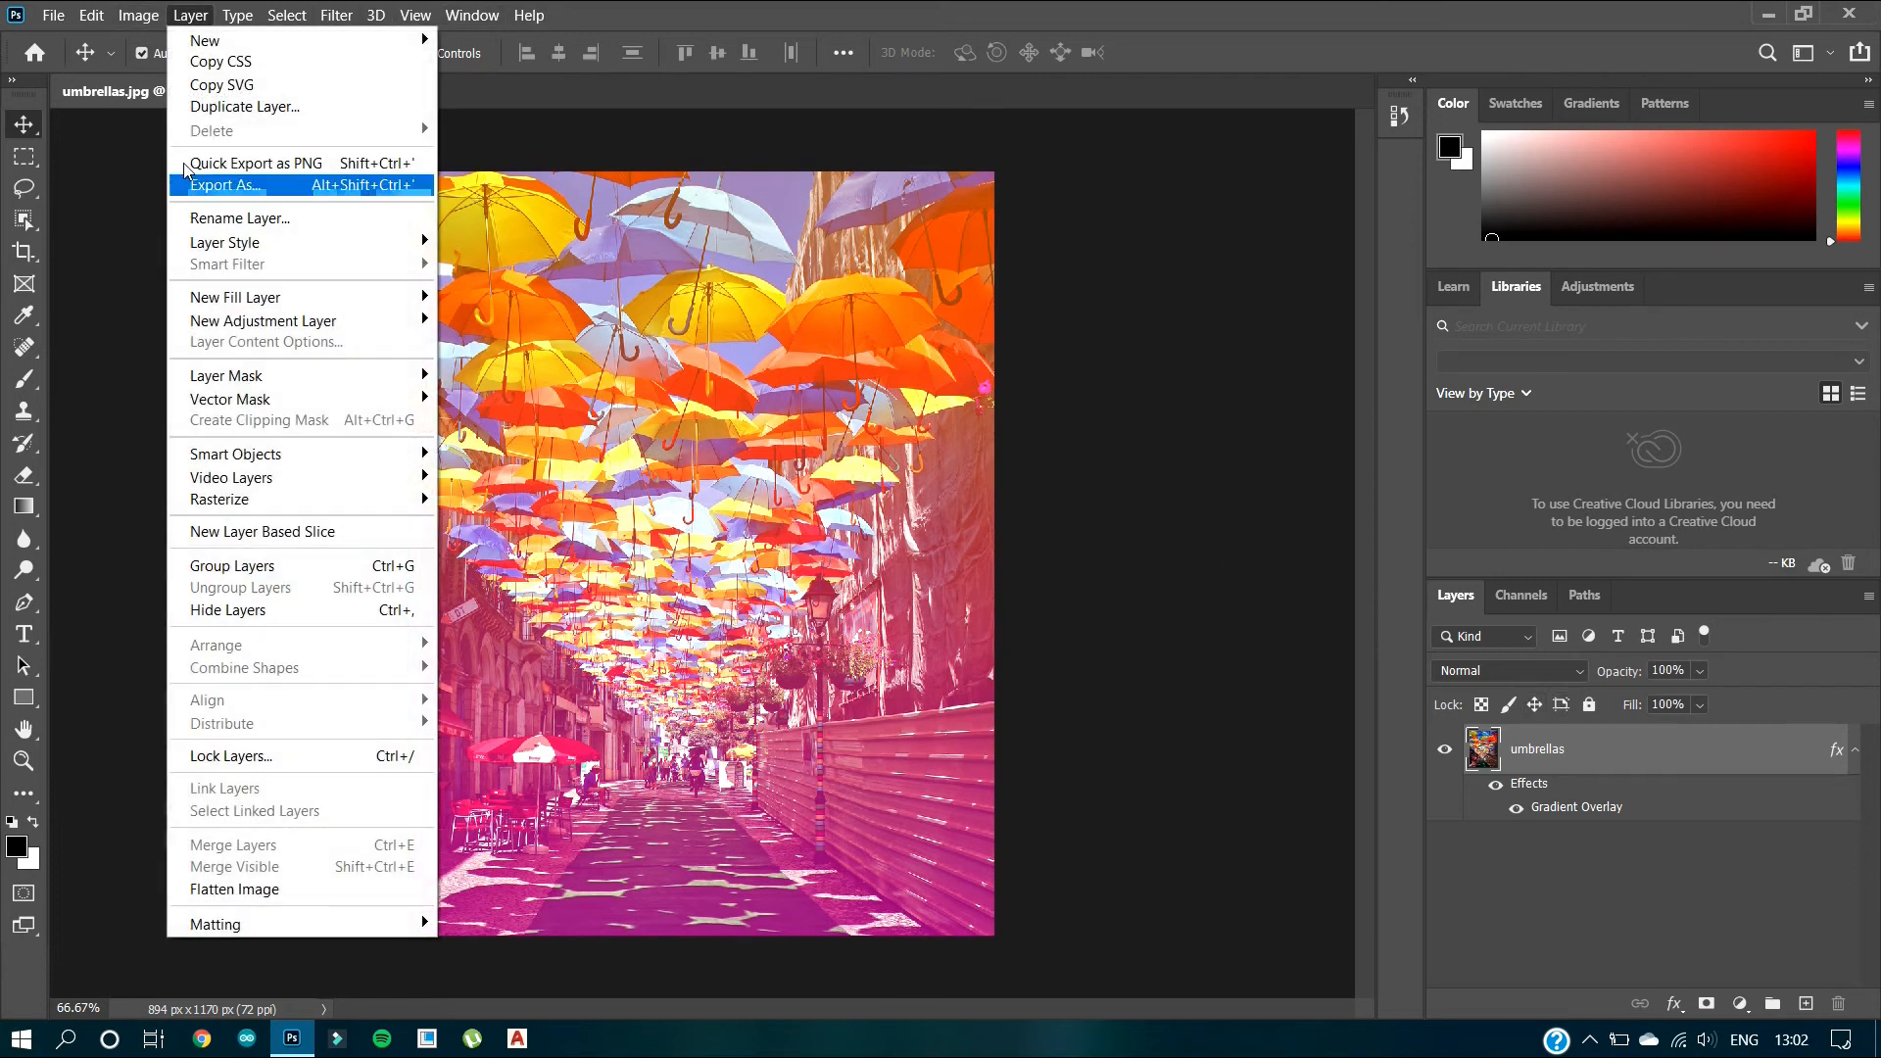
{"action": "left_click", "coordinate": [237, 890]}
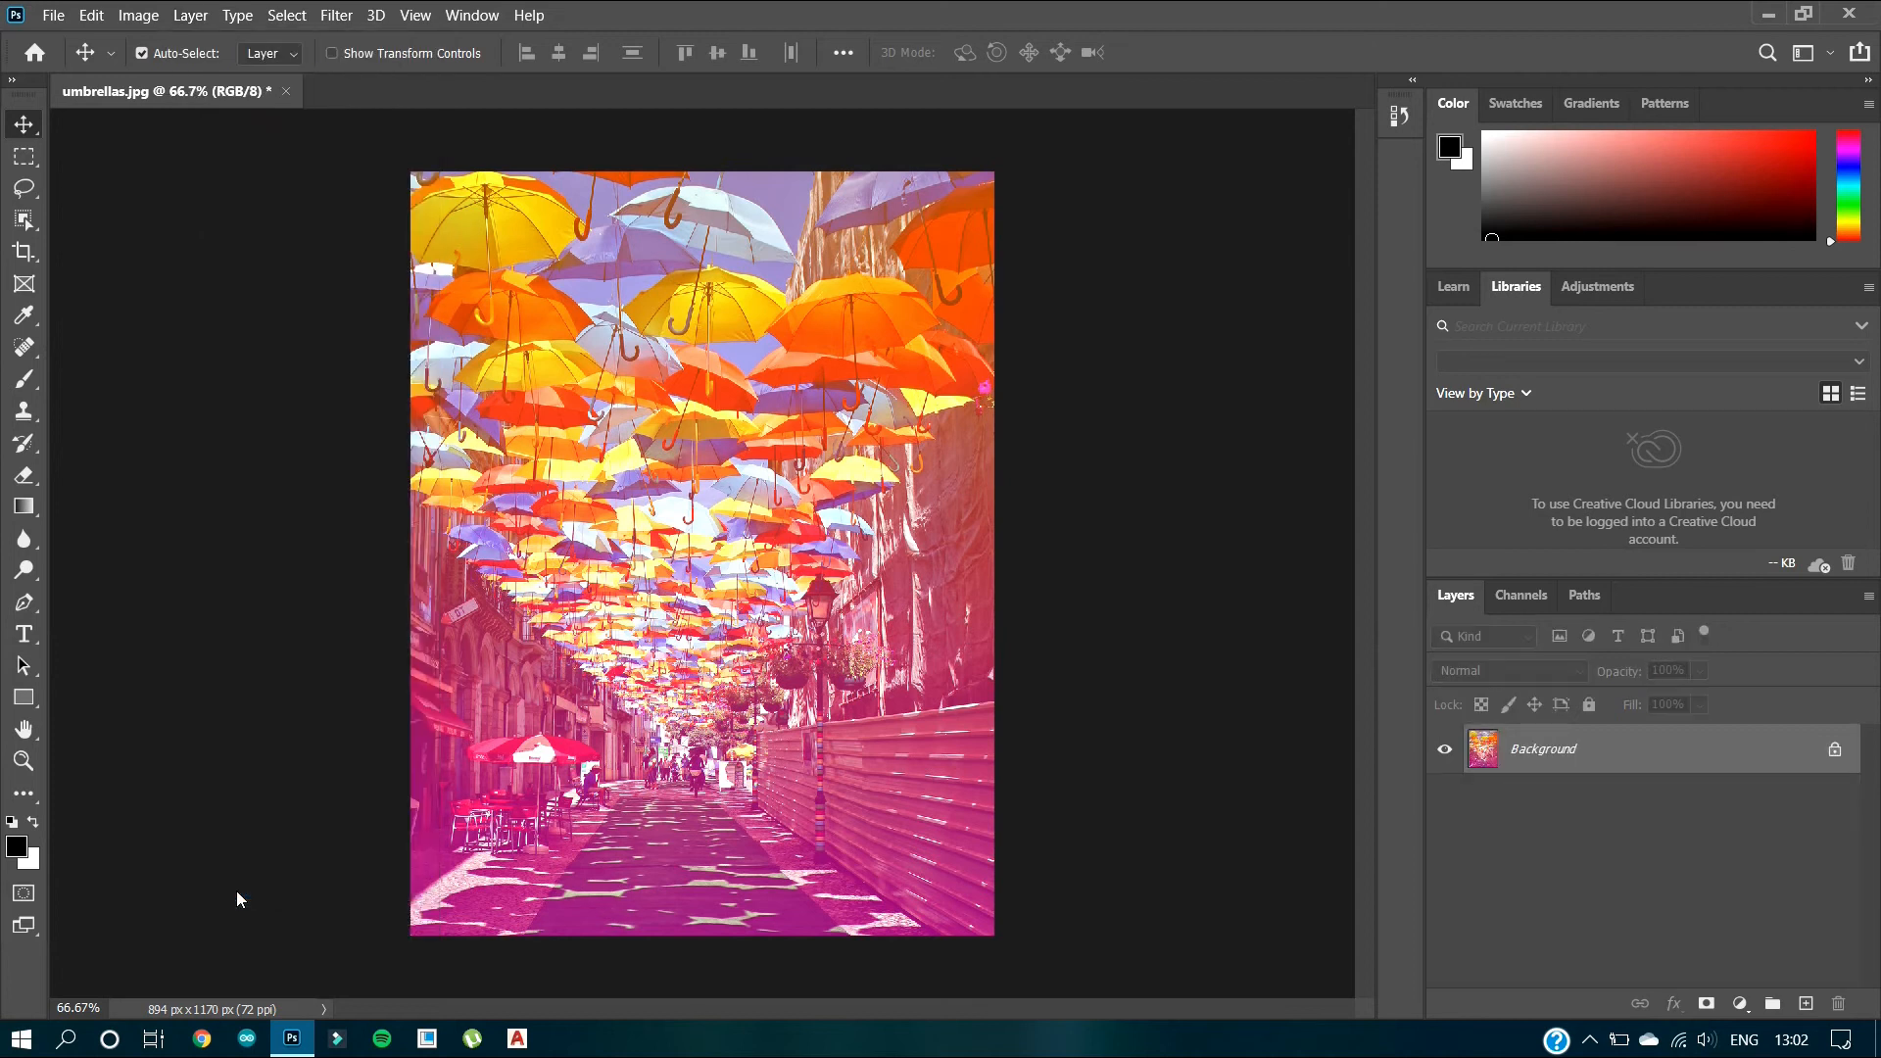
Step: Save the flattened image as a JPEG named "umbrellas 2" in the Tutorial 8 folder at Maximum quality 12, Baseline Standard, and close the program
{"action": "left_click", "coordinate": [53, 14]}
{"action": "left_click", "coordinate": [119, 294]}
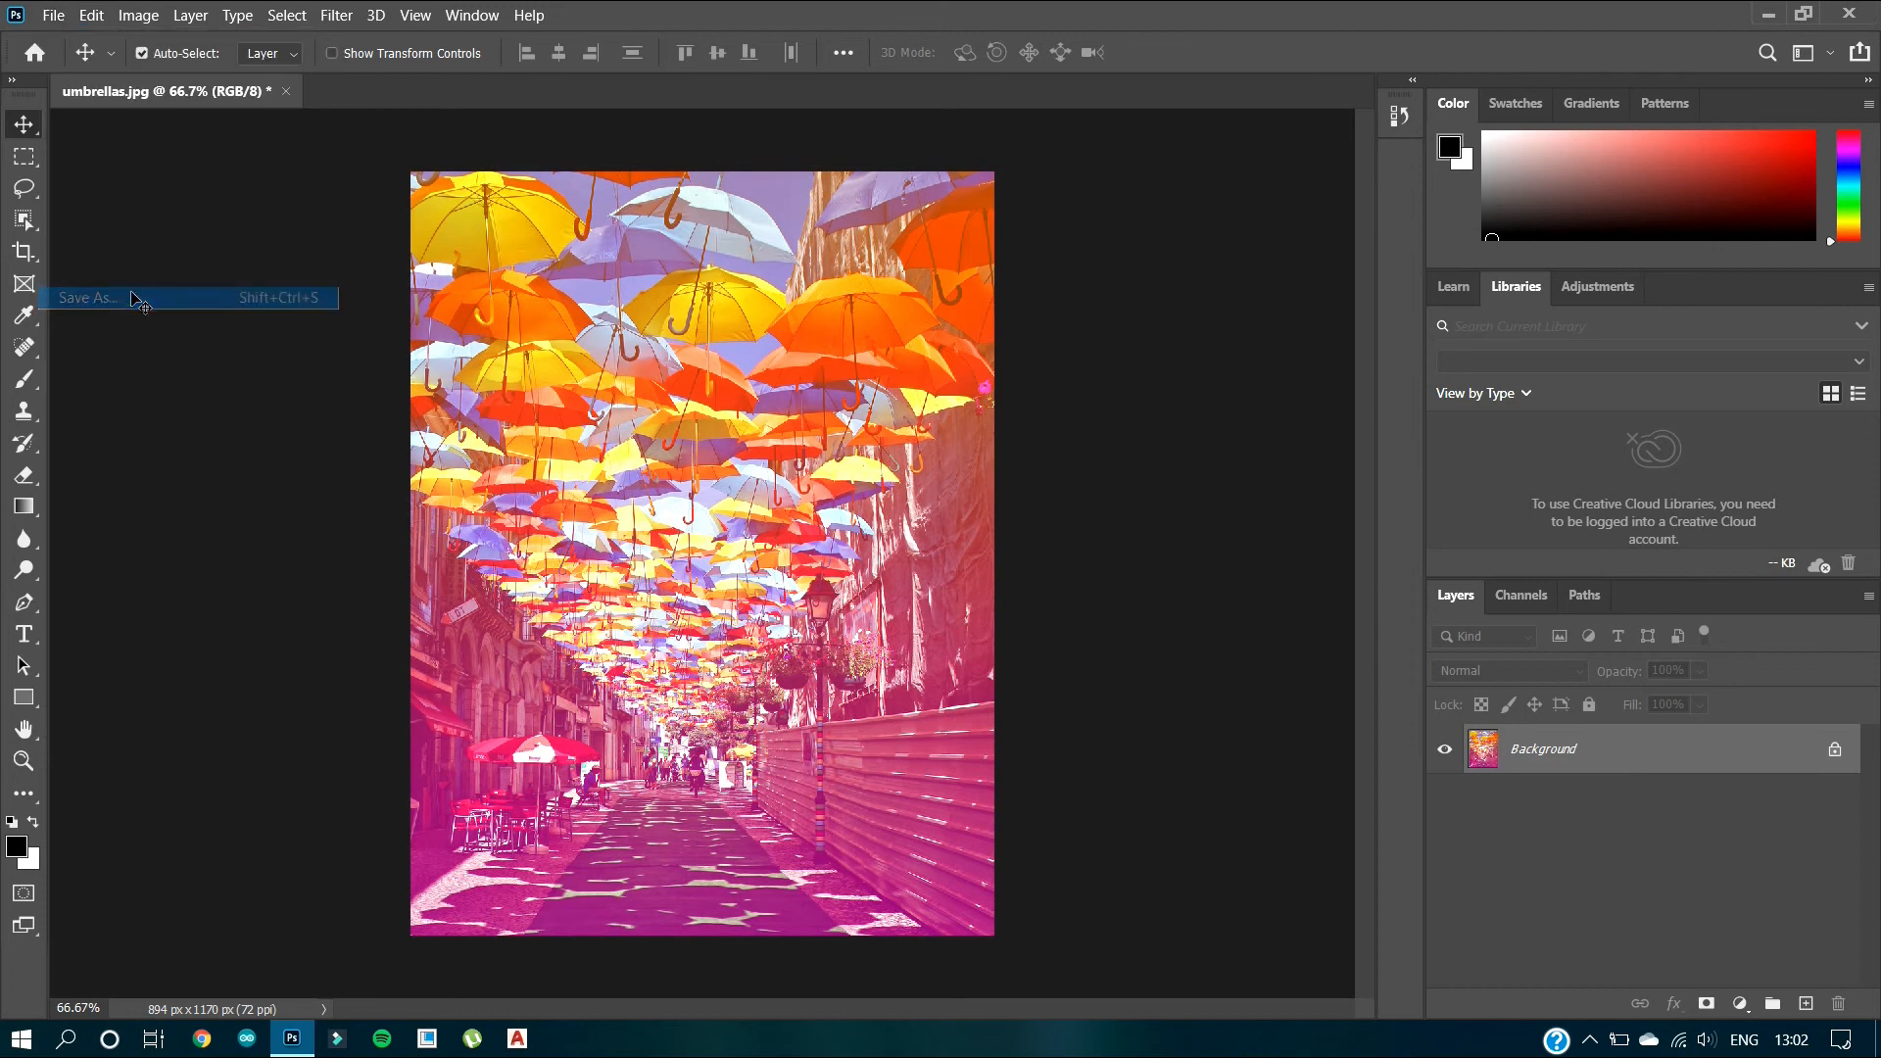
{"action": "left_click", "coordinate": [960, 713]}
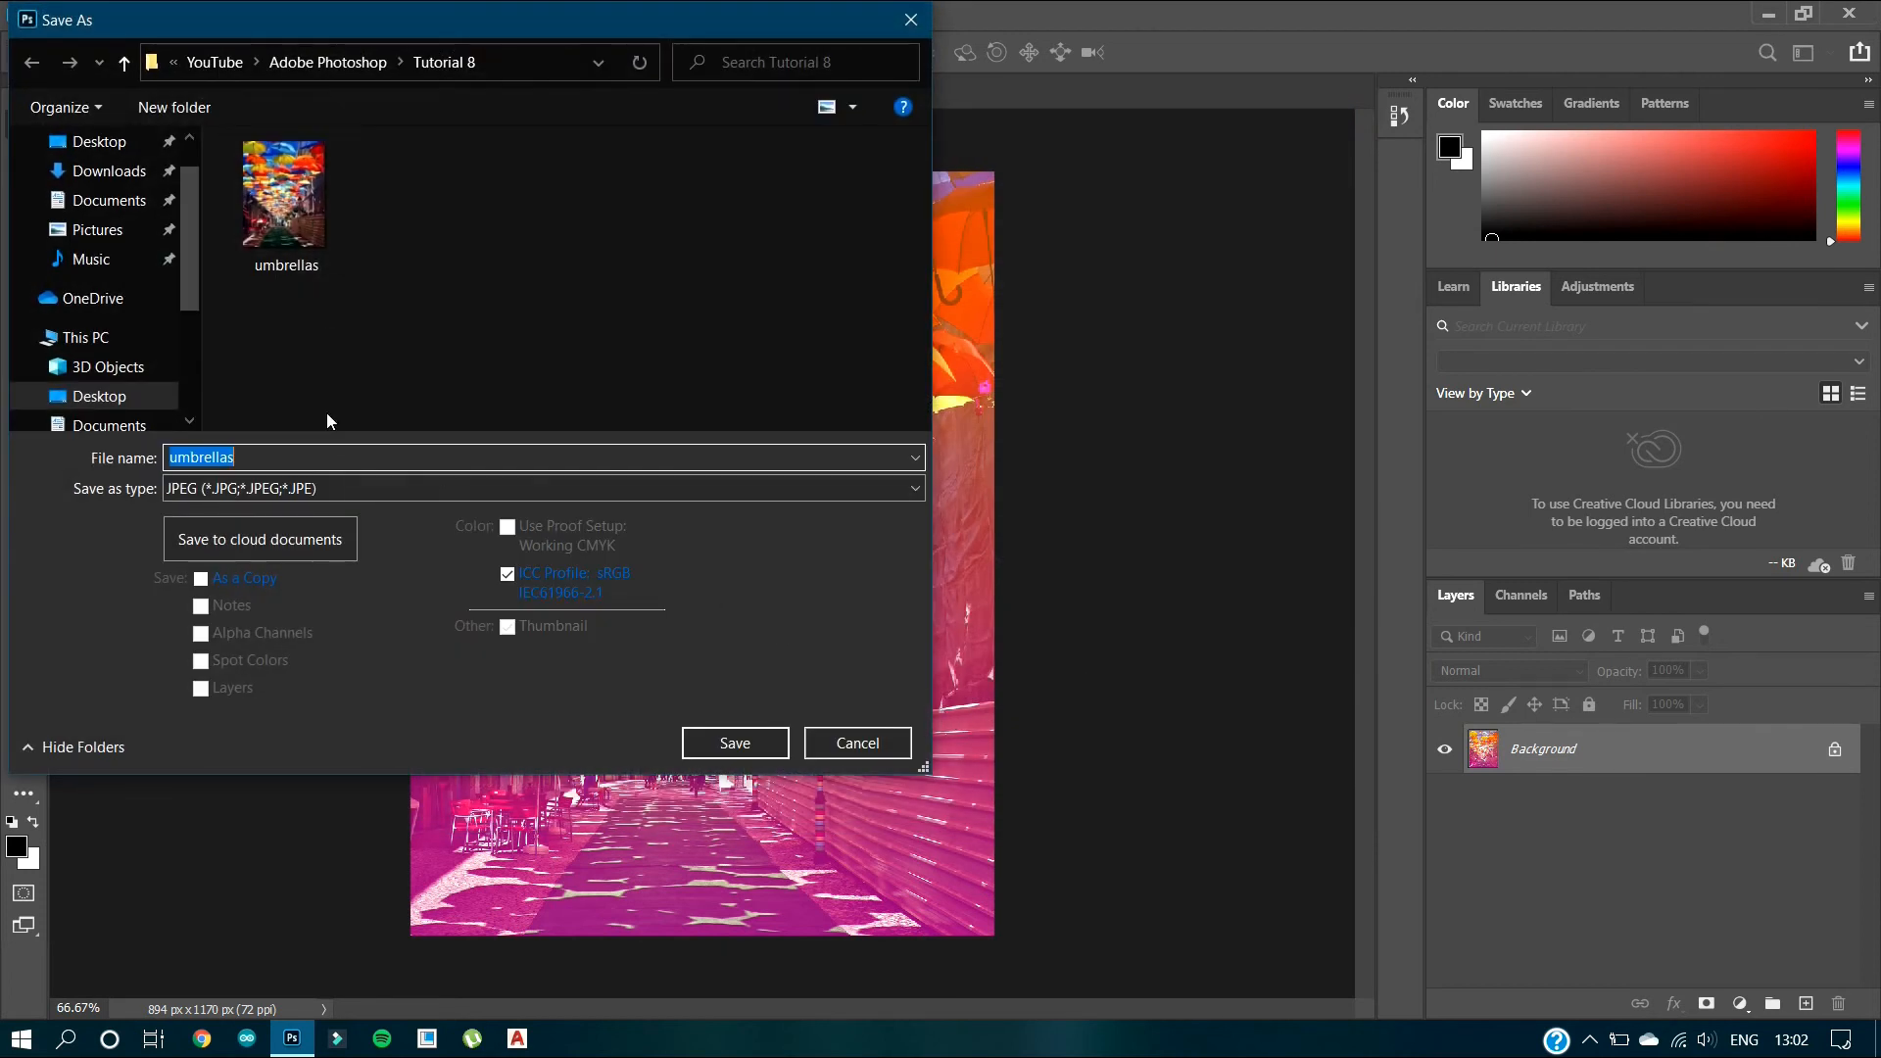
{"action": "left_click", "coordinate": [331, 454]}
{"action": "type", "text": "2"}
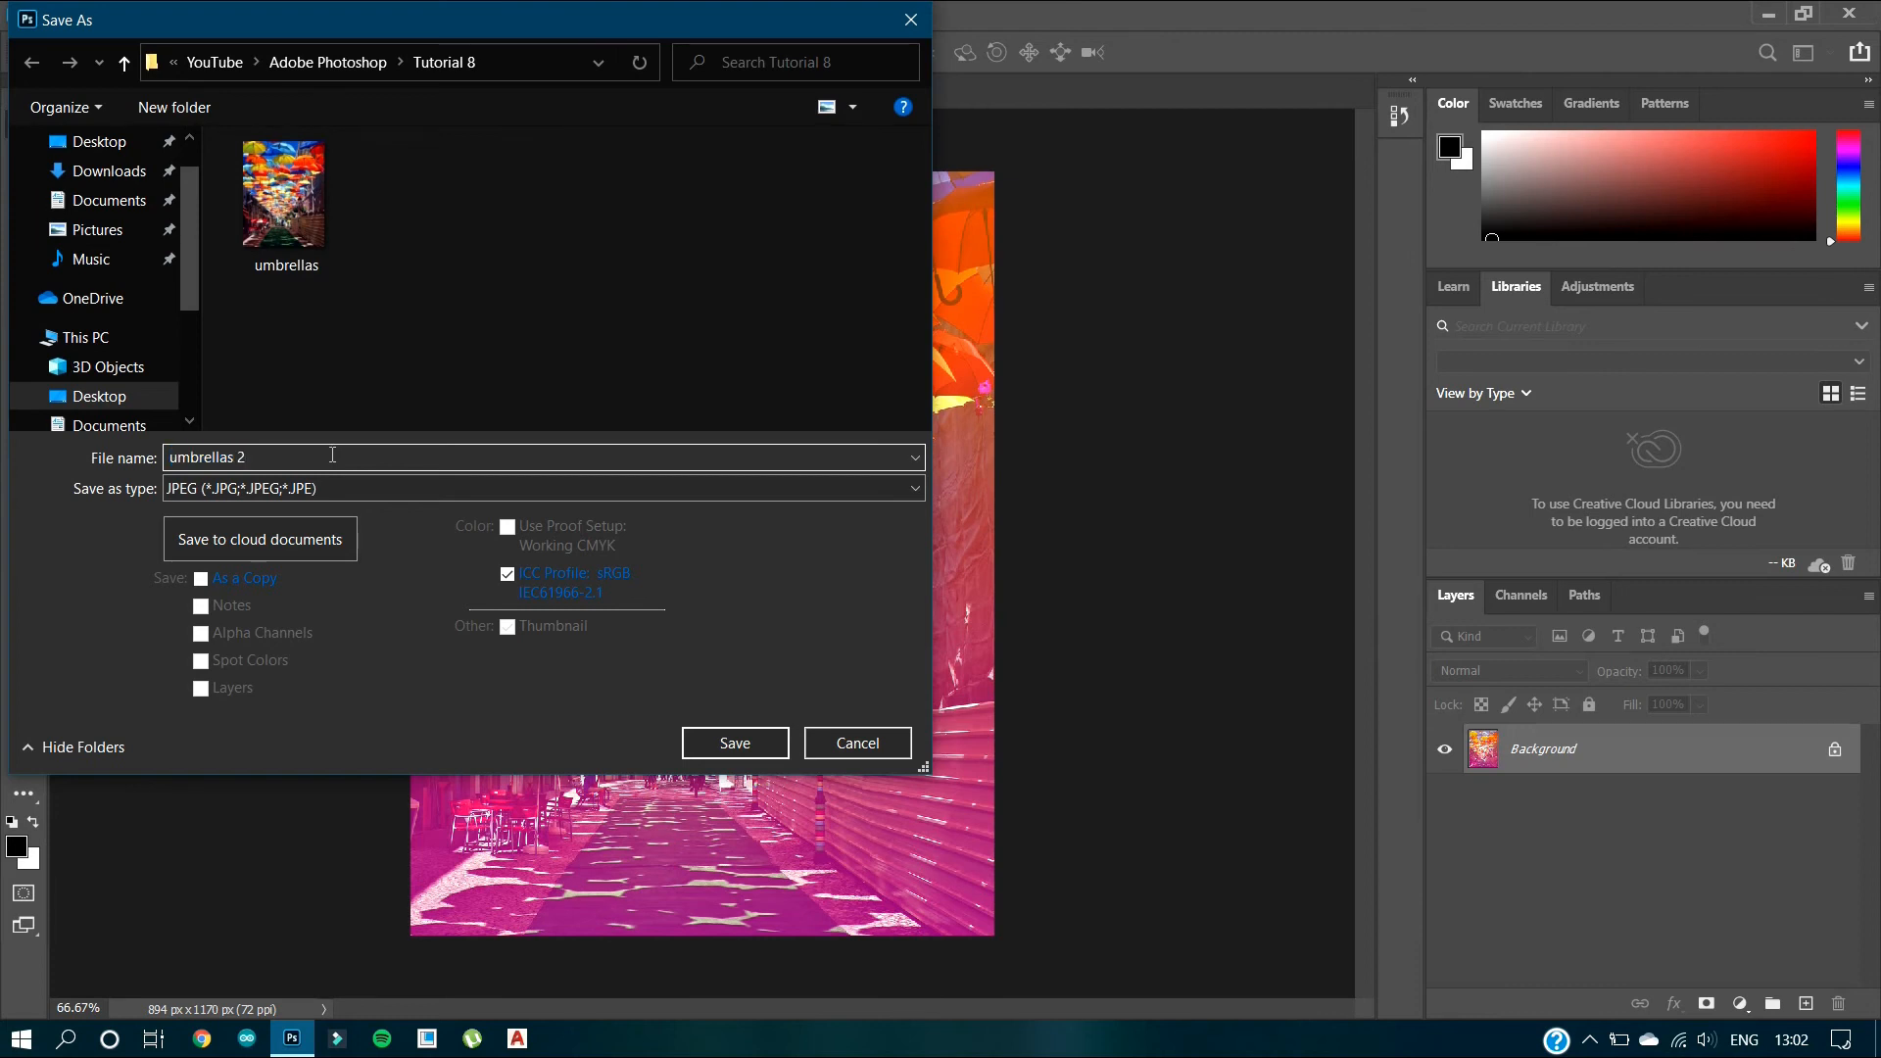
{"action": "left_click", "coordinate": [710, 741]}
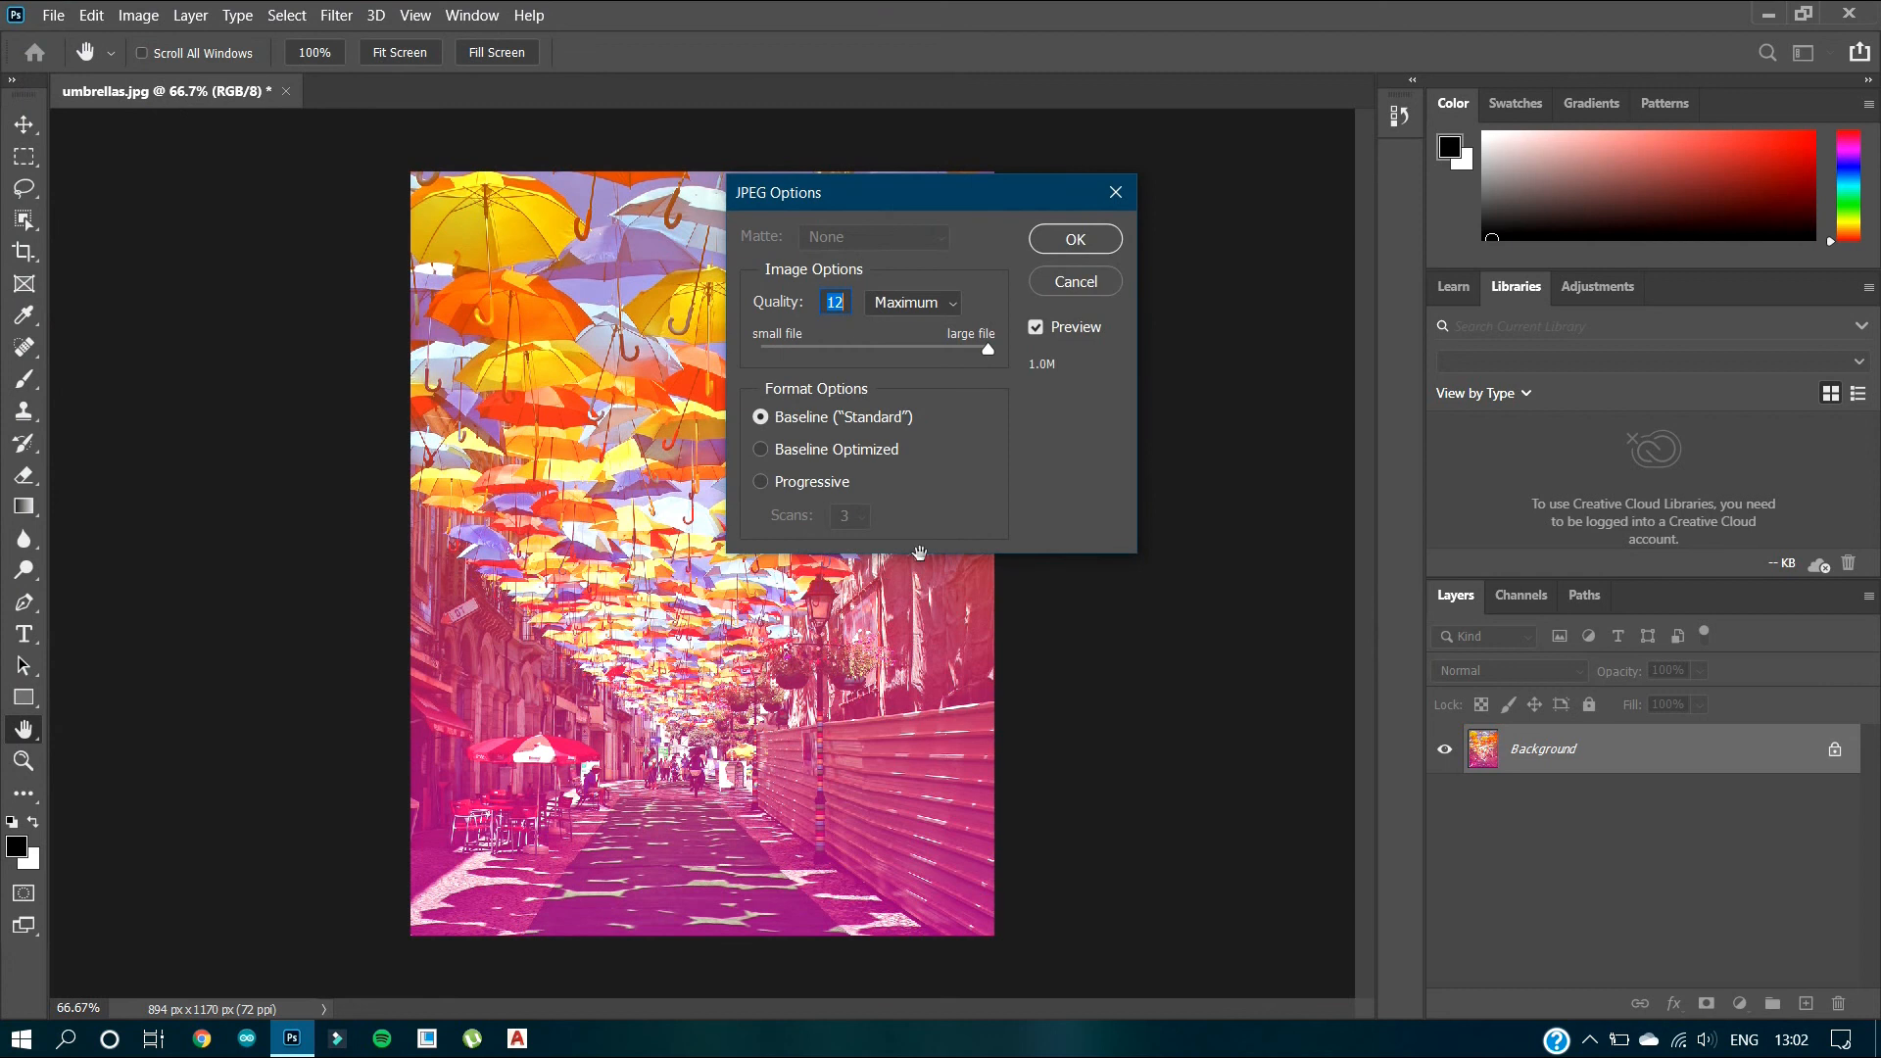
{"action": "left_click", "coordinate": [1070, 241]}
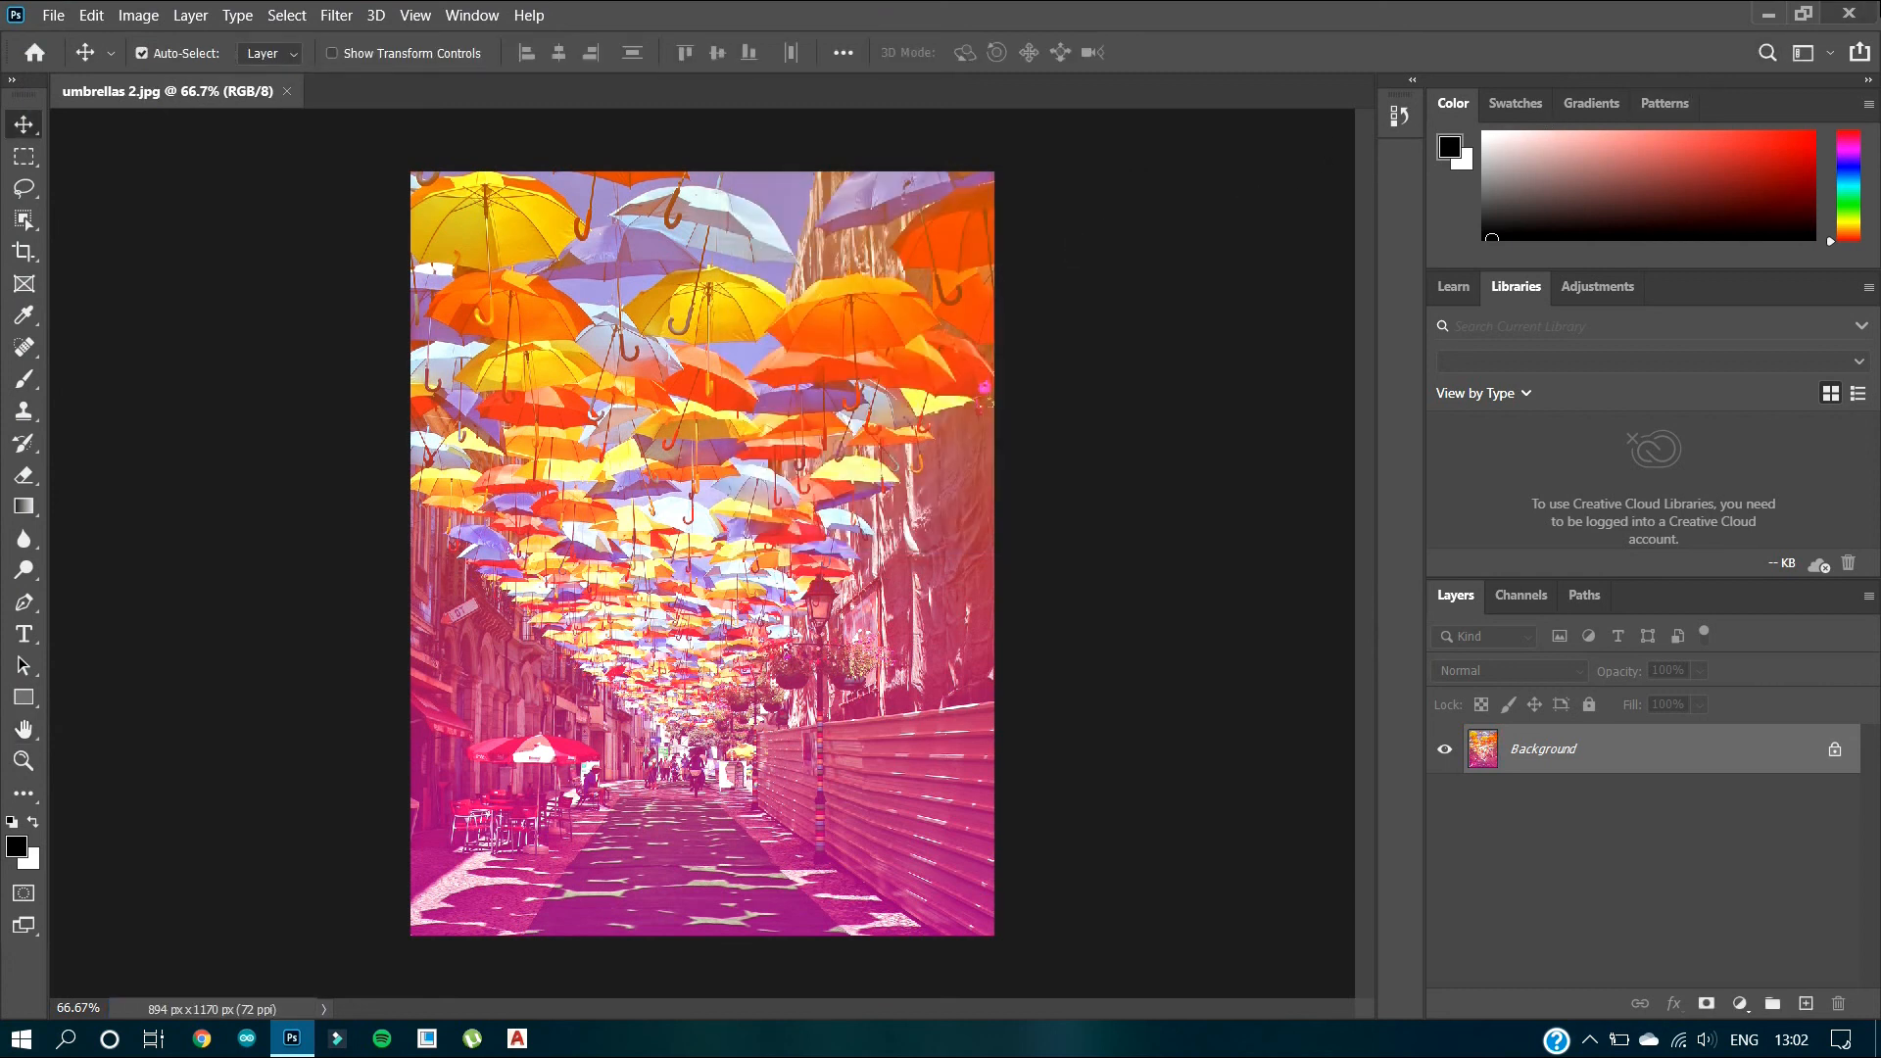
{"action": "left_click", "coordinate": [1861, 12]}
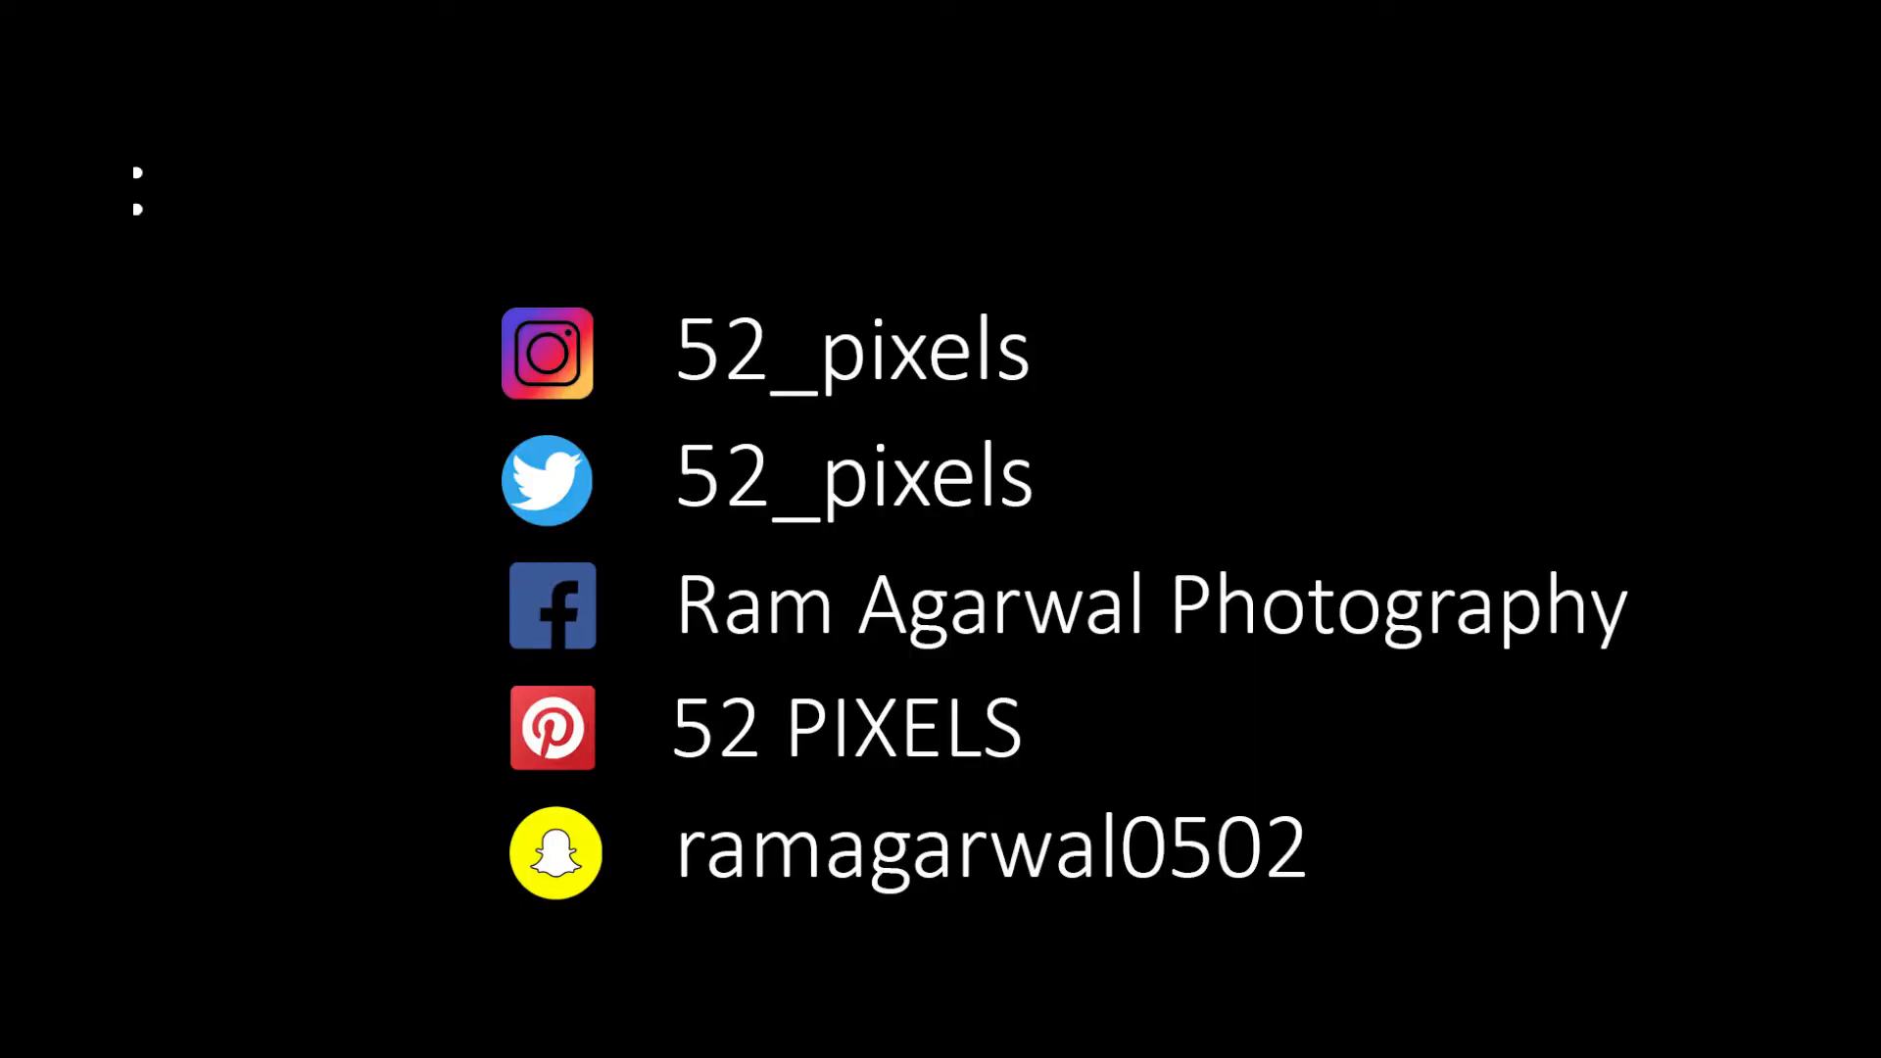